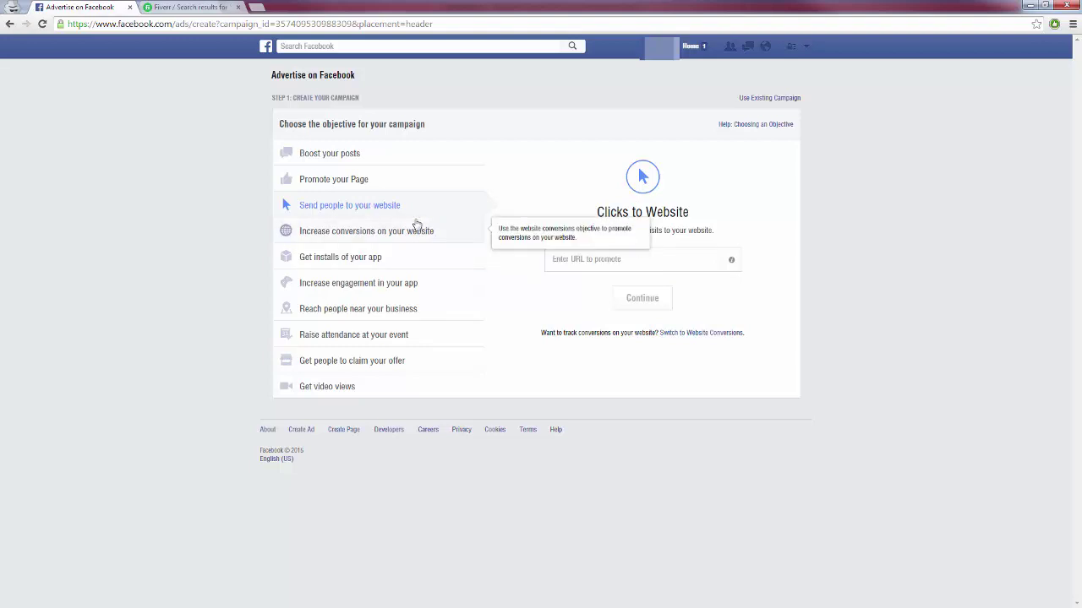
left_click(600, 262)
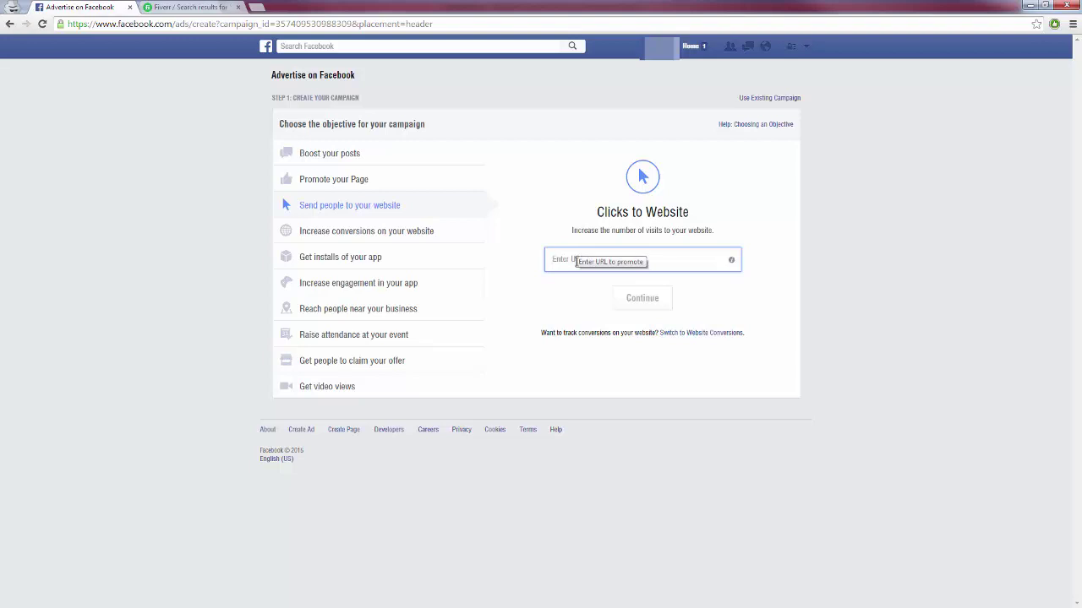
type("http://www.squeezepage.com/")
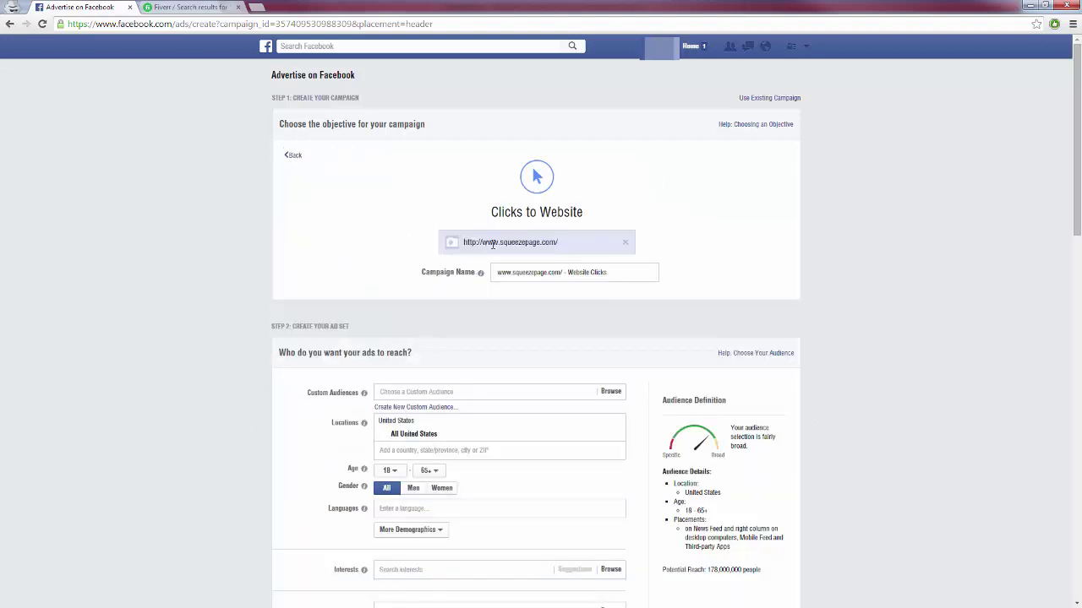
scroll(307, 295, "down", 1)
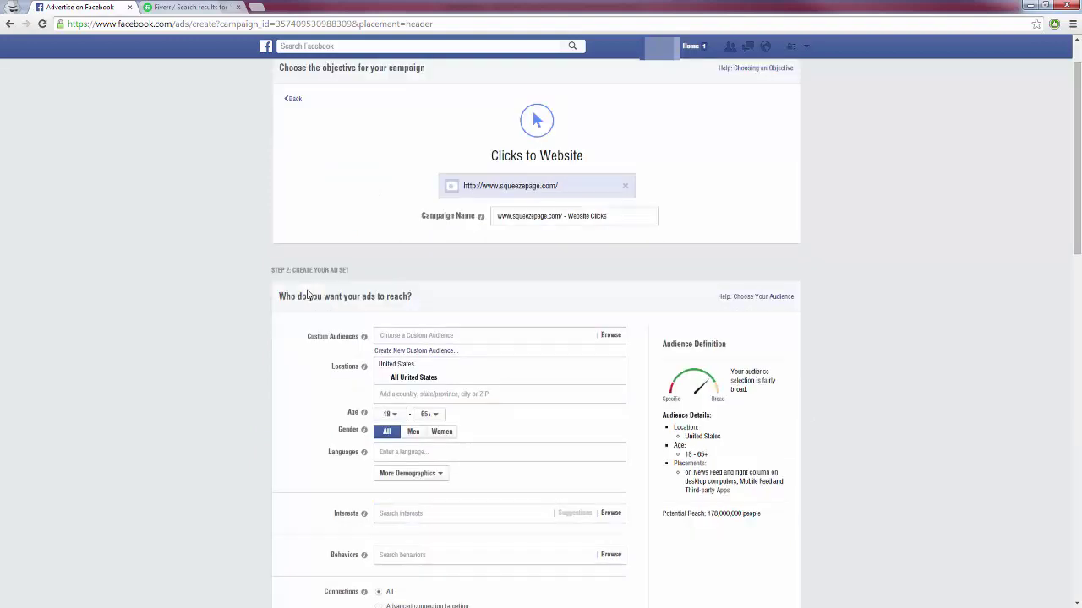
scroll(258, 302, "down", 1)
scroll(257, 301, "down", 1)
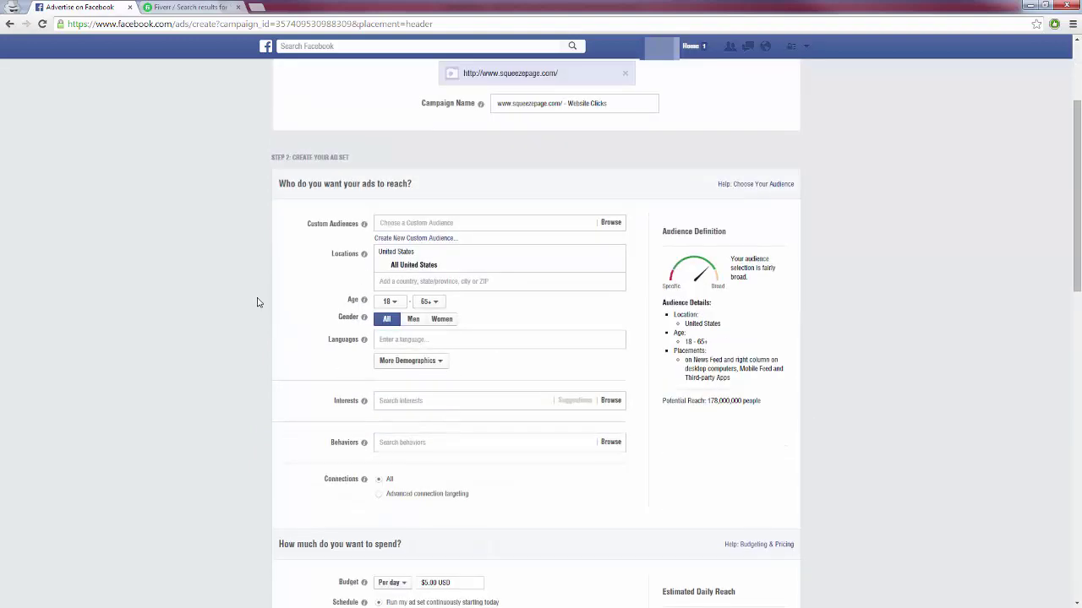
scroll(259, 301, "down", 1)
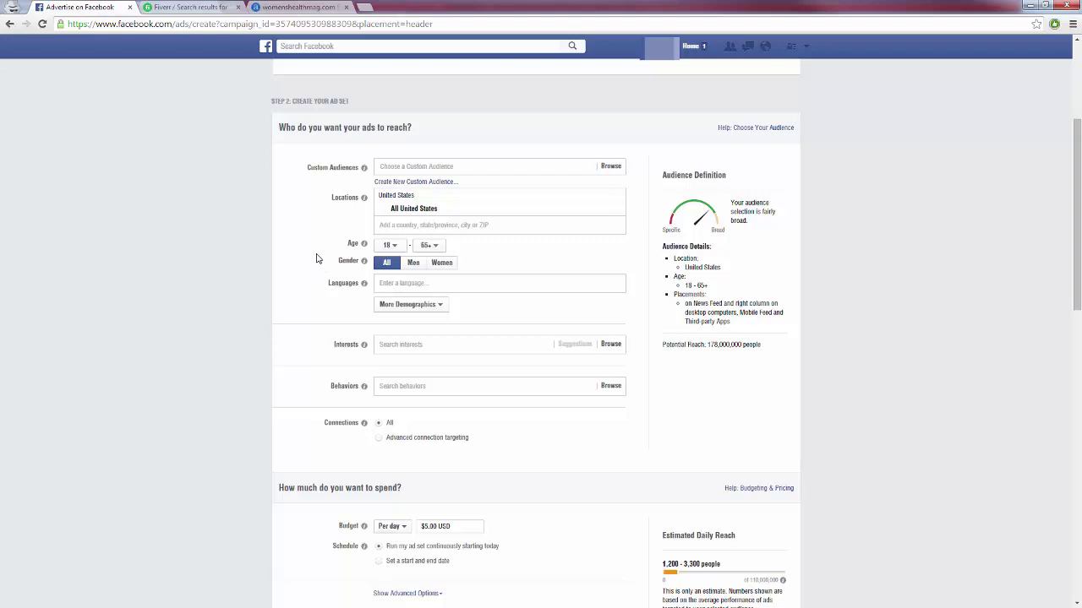
- Set the audience gender to Women, then view womenshealthmag.com's Alexa traffic ranks
left_click(440, 264)
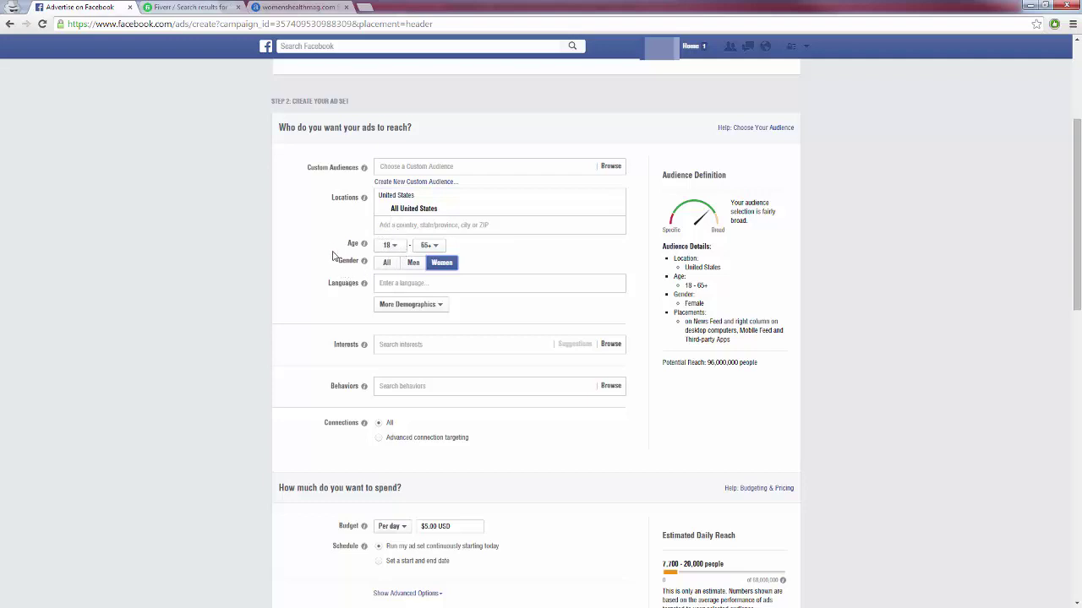
left_click(292, 7)
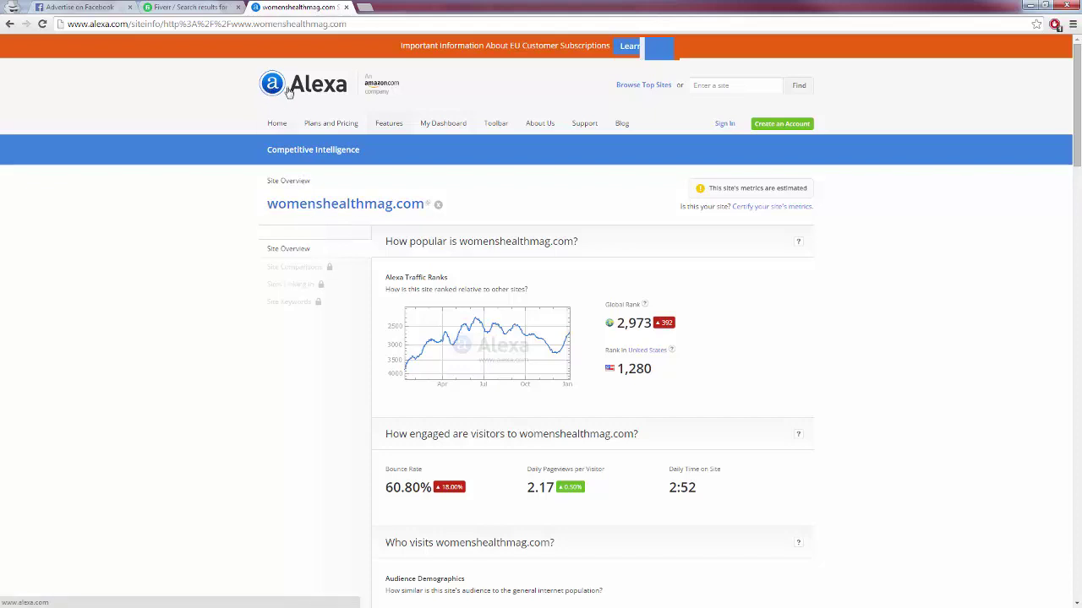
scroll(331, 312, "down", 1)
scroll(331, 312, "down", 3)
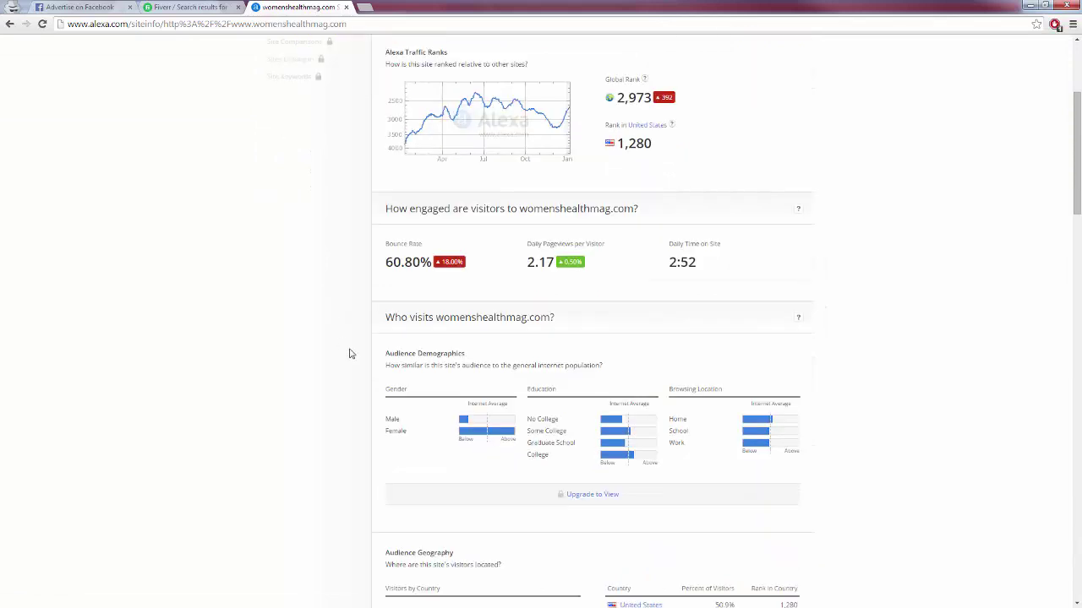
scroll(345, 351, "down", 1)
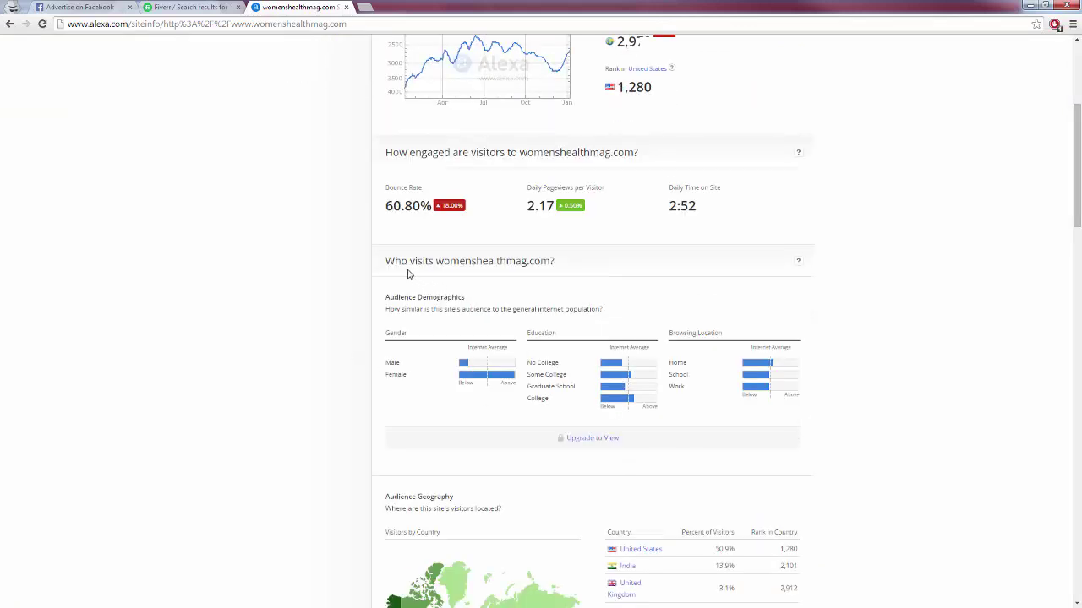
left_click_drag(395, 262, 449, 262)
left_click(407, 295)
scroll(377, 407, "down", 1)
mouse_move(486, 328)
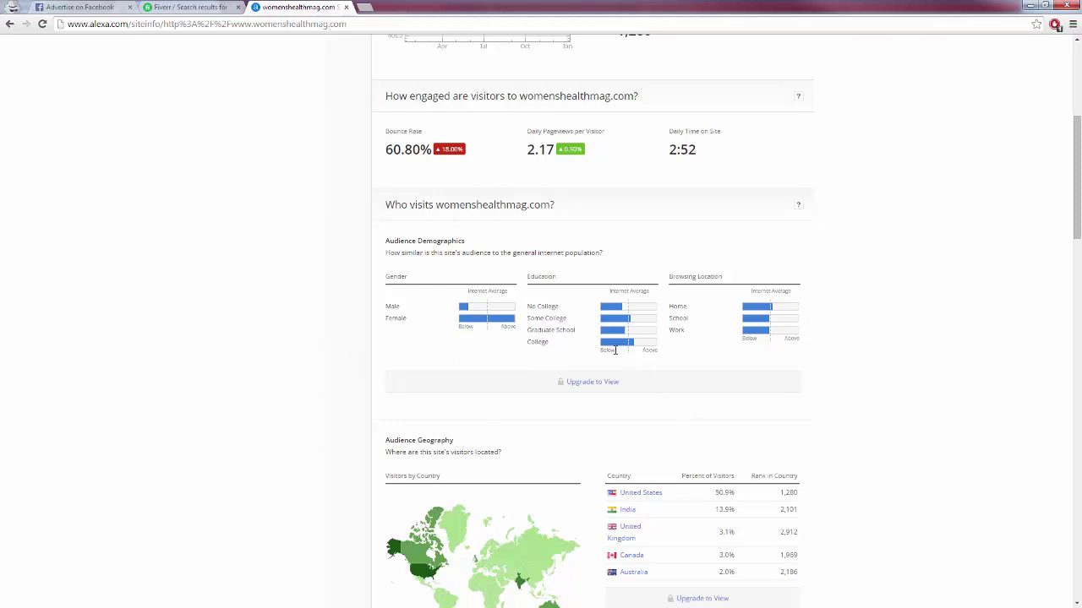
mouse_move(615, 325)
scroll(759, 349, "down", 2)
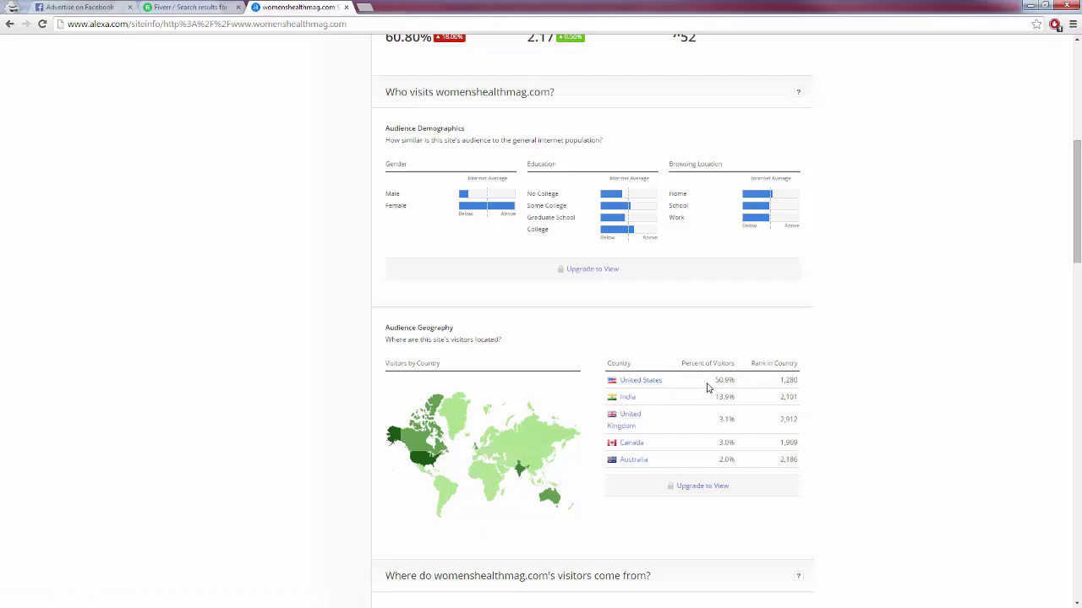
scroll(617, 395, "down", 3)
scroll(669, 362, "down", 3)
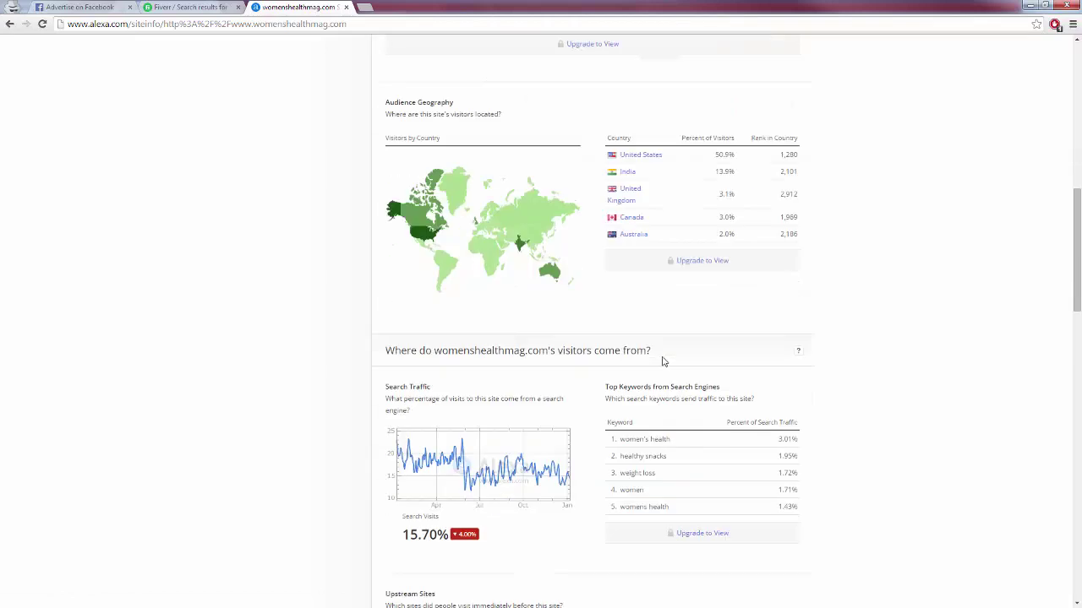
scroll(367, 180, "up", 9)
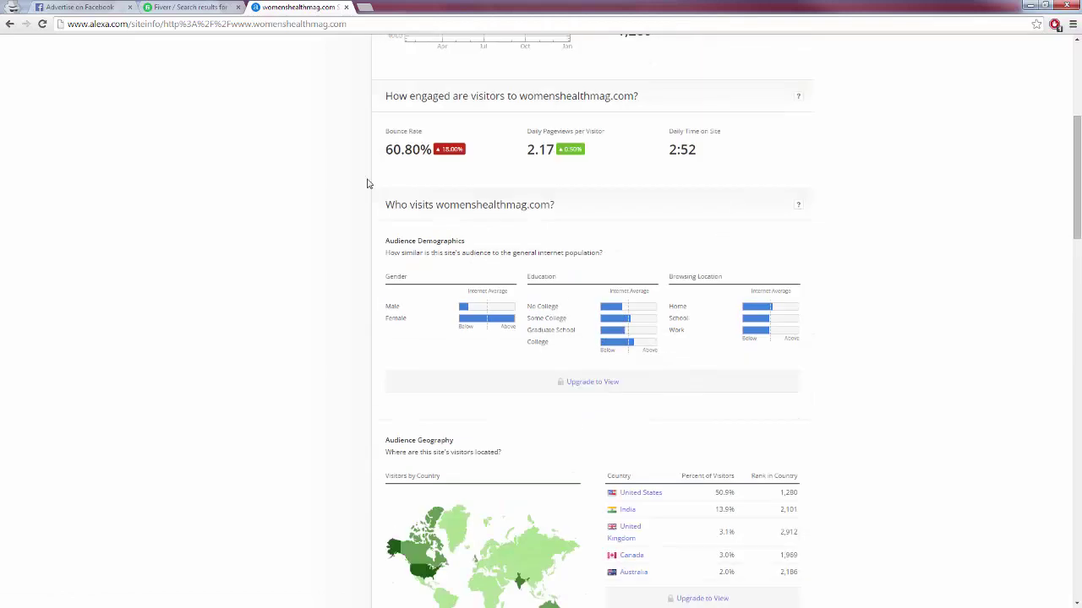
- Back in the ad form, set the audience maximum age to 50
left_click(78, 7)
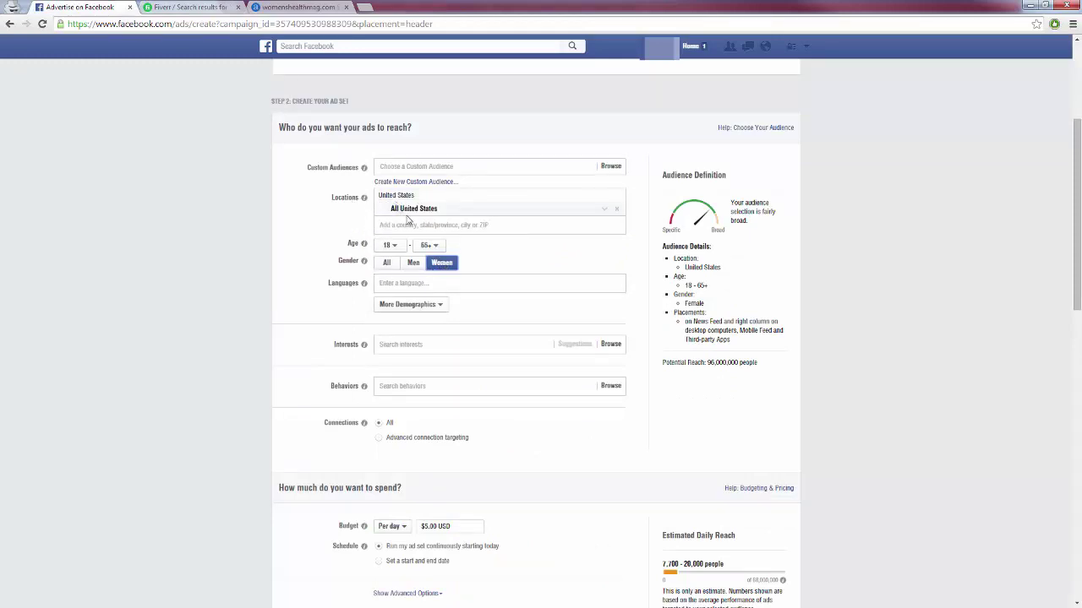
mouse_move(364, 284)
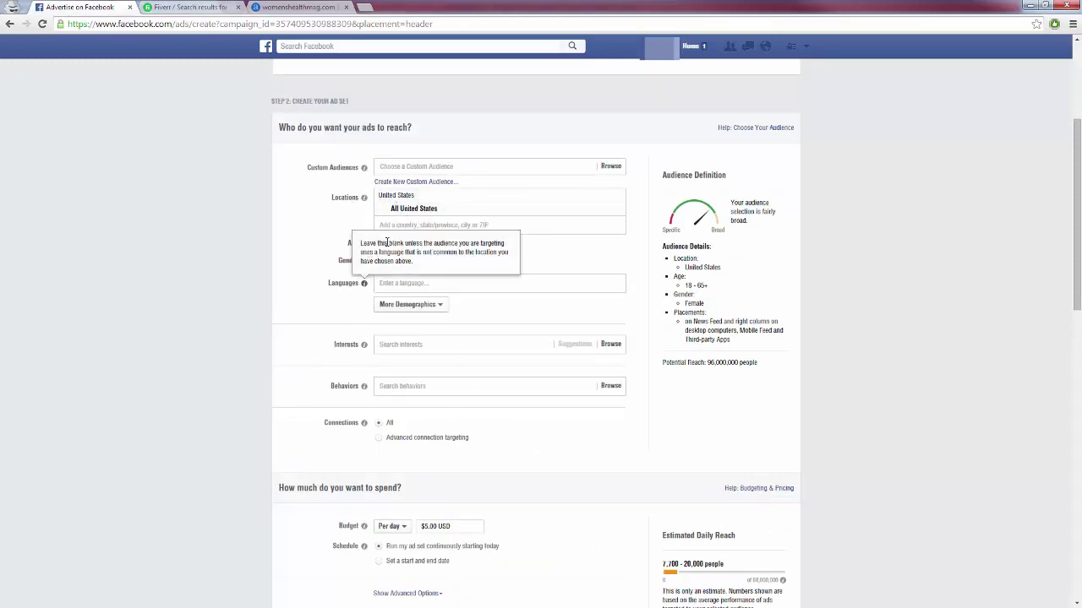
left_click(429, 245)
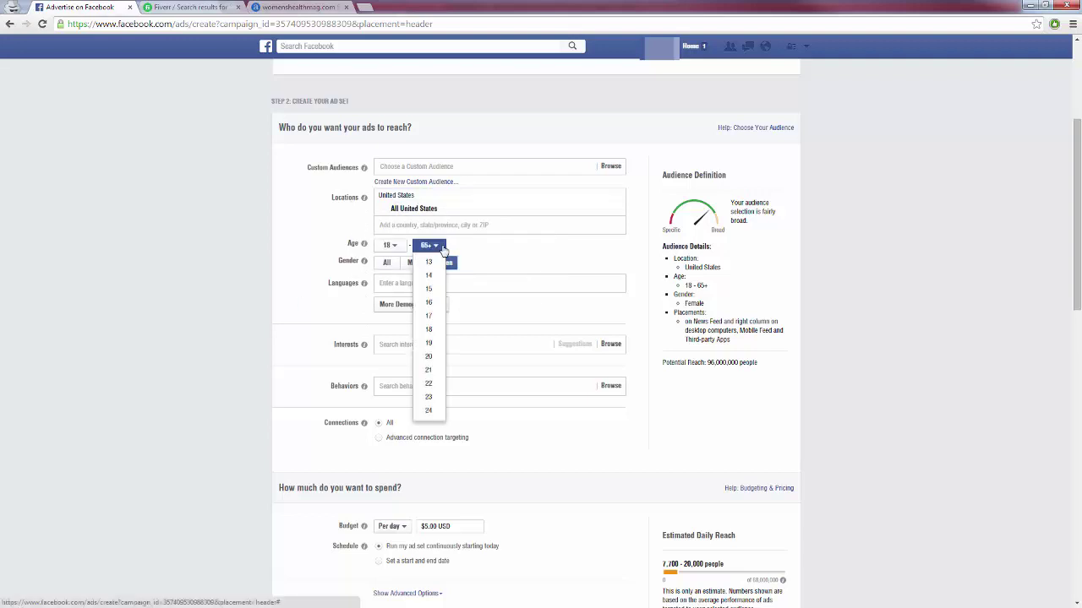
scroll(440, 326, "down", 5)
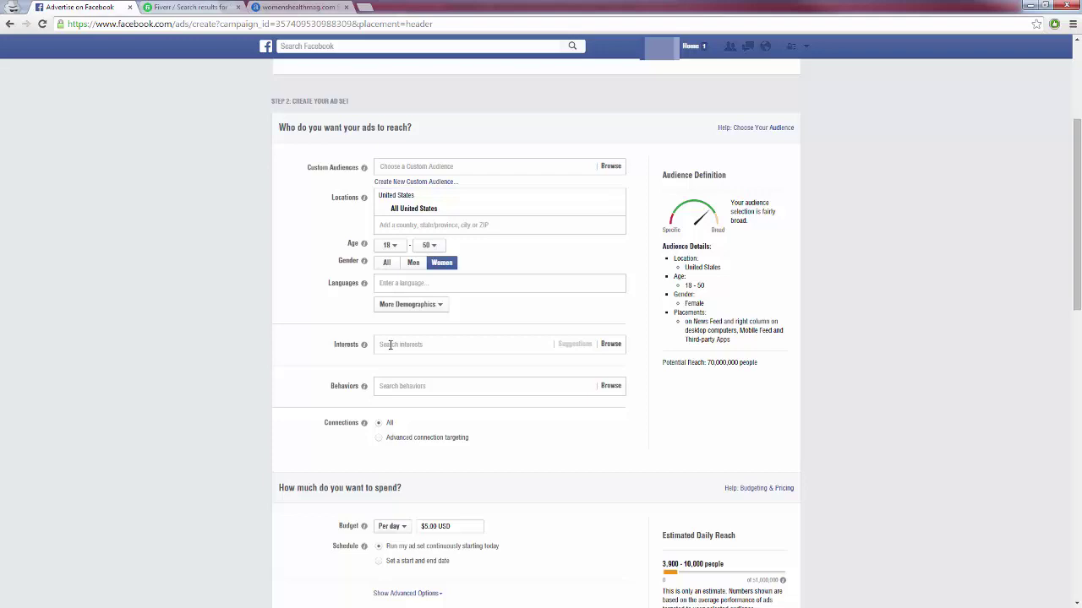
- Add Weight loss as a targeted interest
left_click(390, 344)
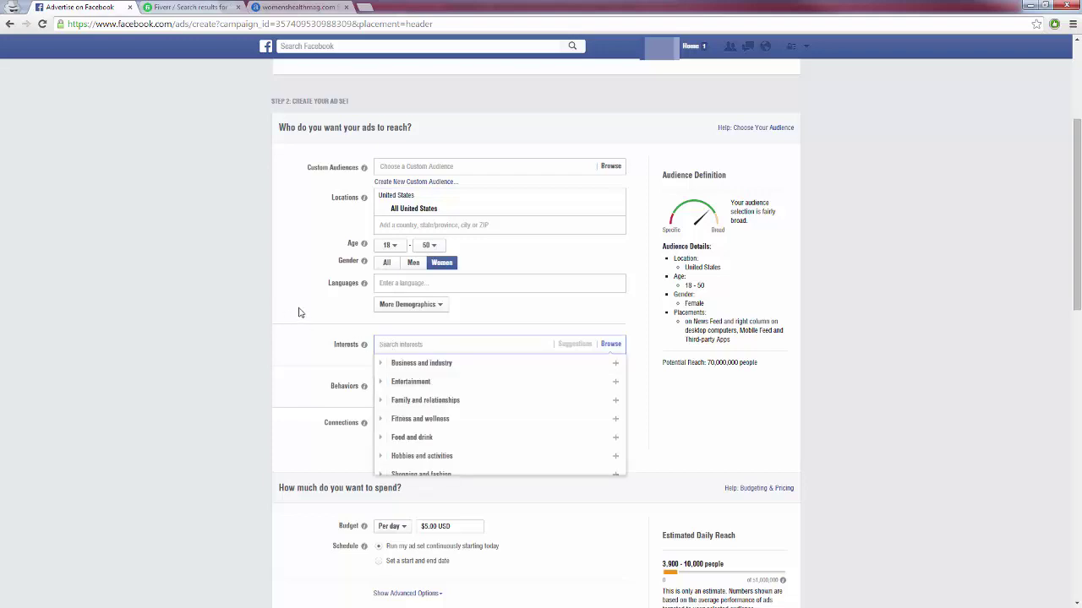
type("weight loss")
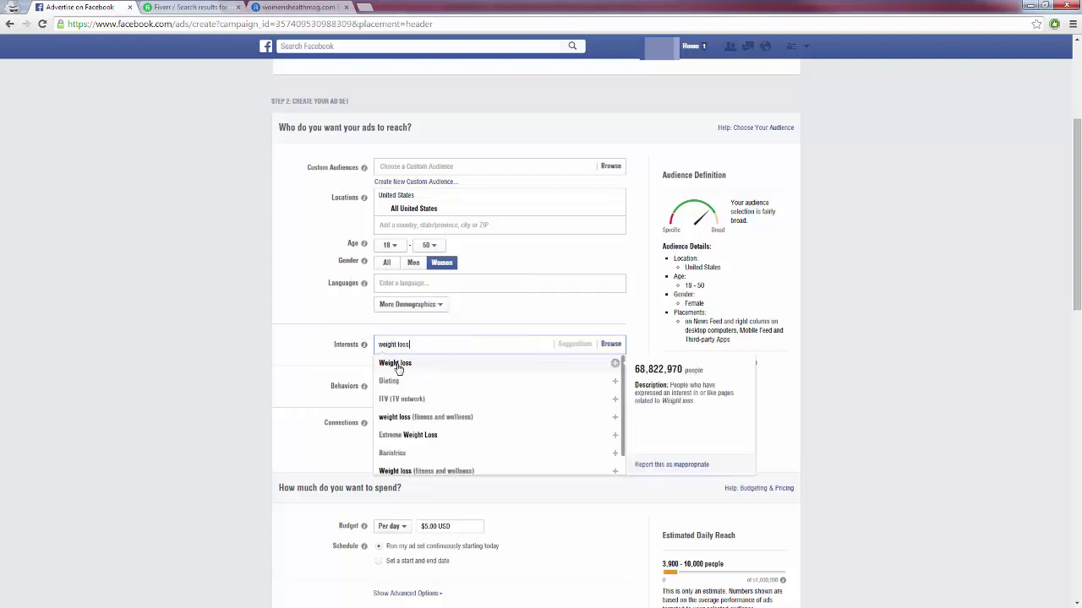
left_click(391, 364)
left_click(319, 366)
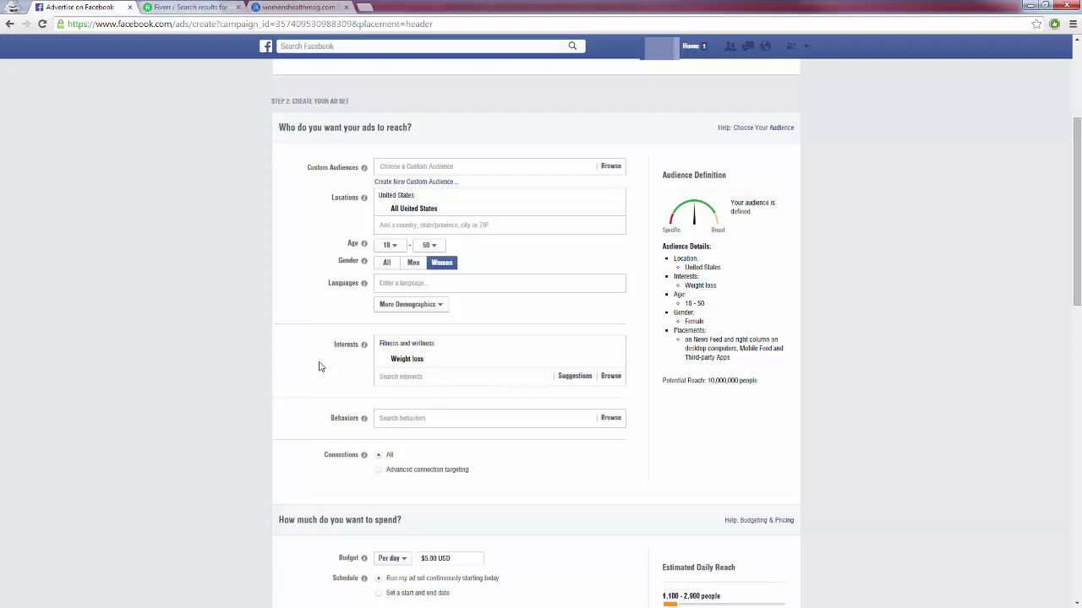
- Add Dieting and Physical exercise from the suggested related interests
left_click(393, 377)
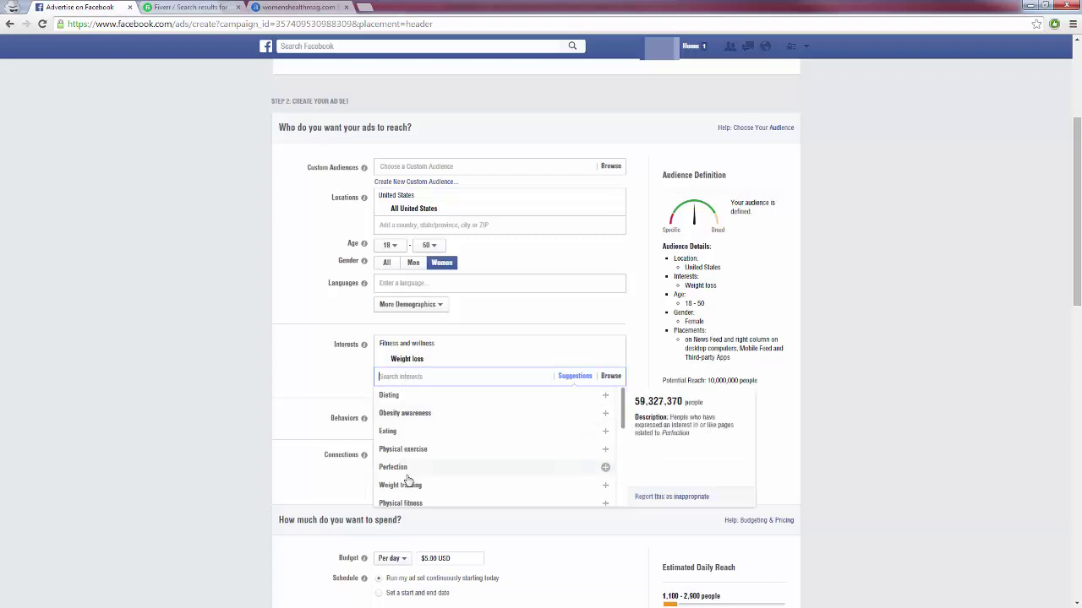
scroll(402, 407, "down", 1)
left_click(402, 403)
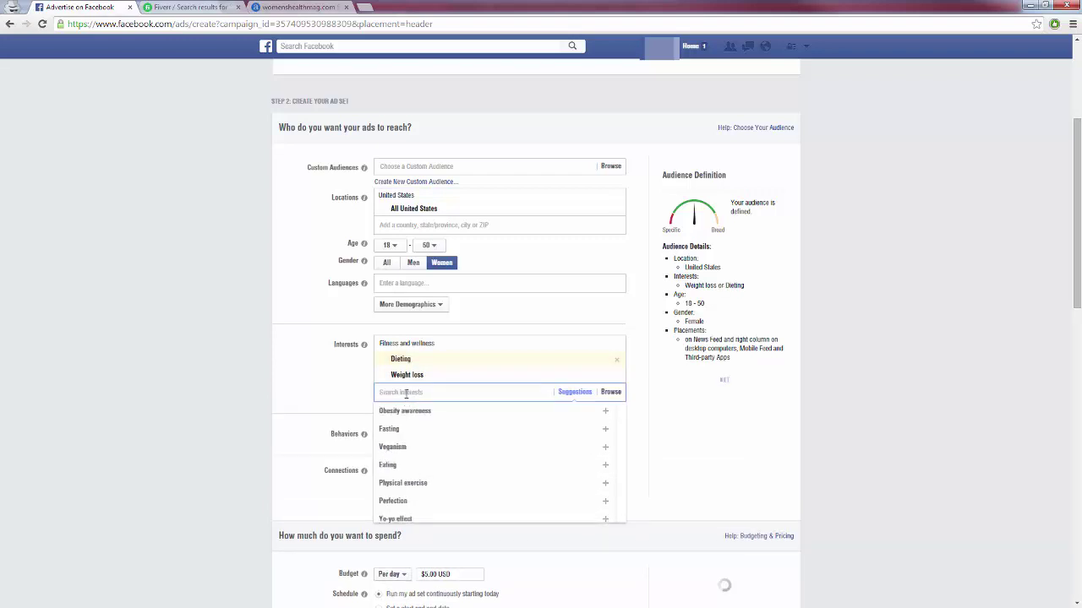
left_click(426, 482)
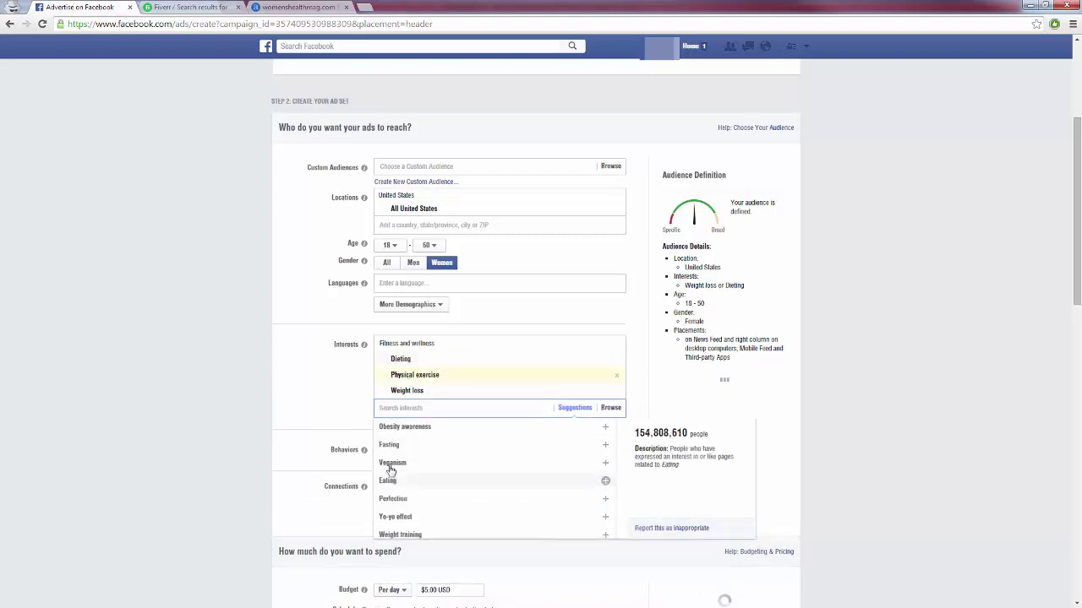
left_click(341, 417)
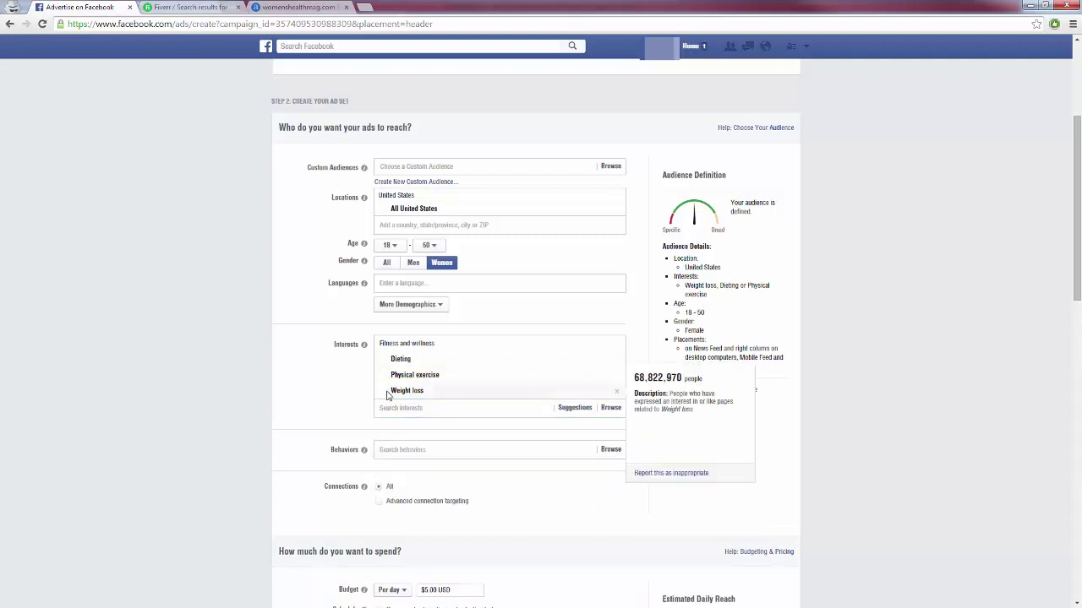
mouse_move(400, 372)
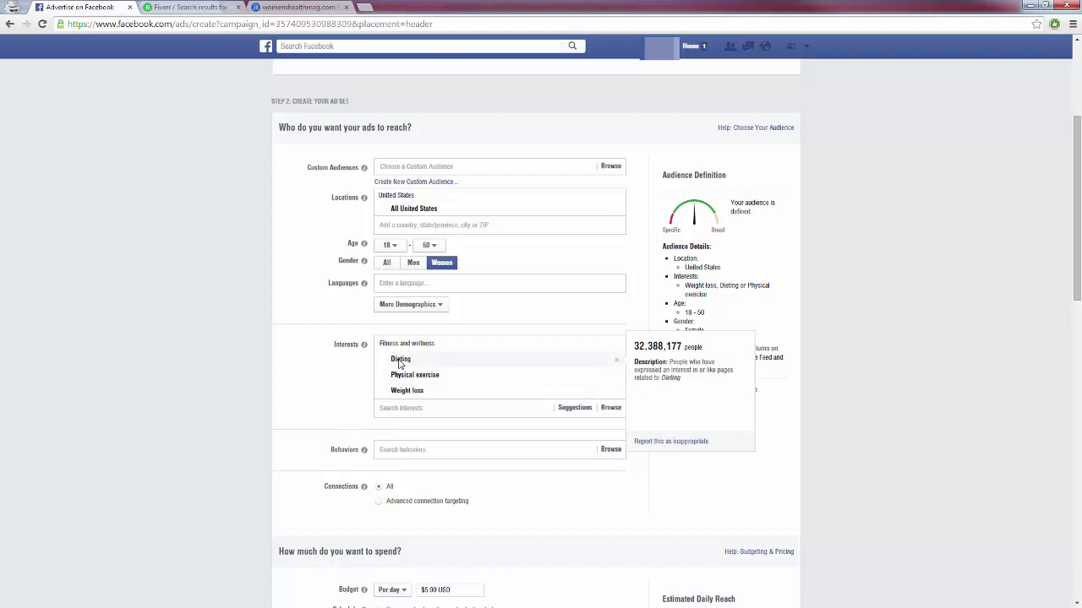
mouse_move(478, 391)
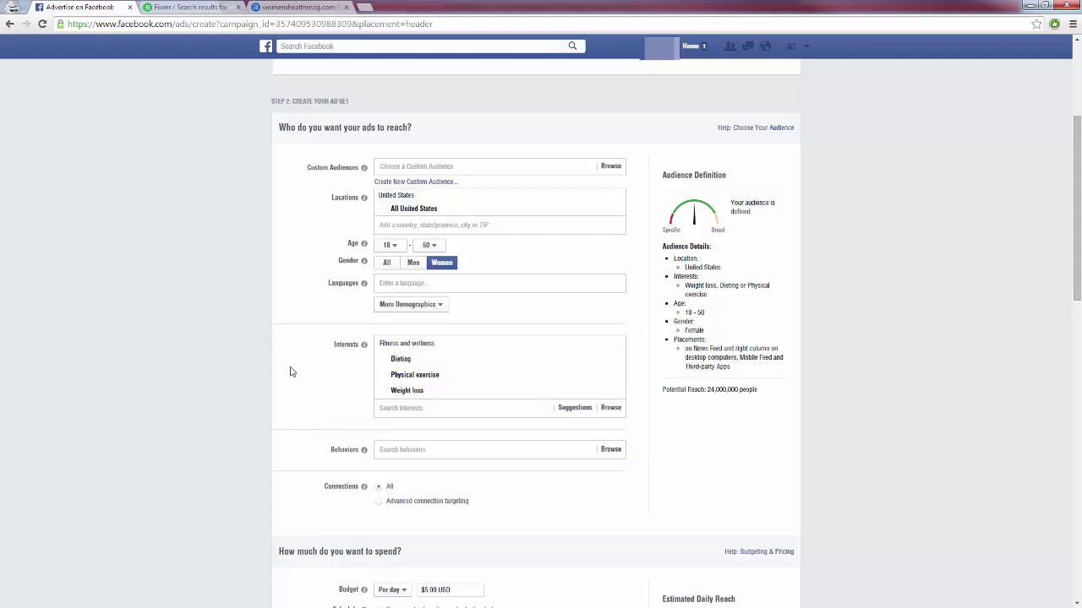
- Scroll past the budget and ad set name to the ad's image and text section
scroll(289, 372, "down", 1)
scroll(288, 378, "down", 1)
scroll(287, 378, "down", 1)
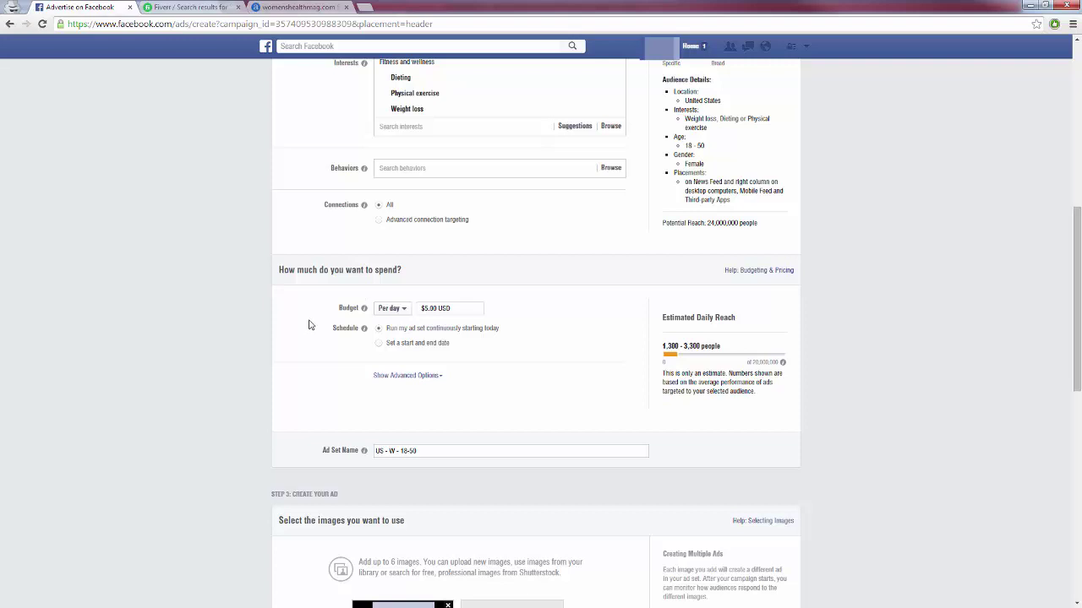
scroll(382, 397, "down", 1)
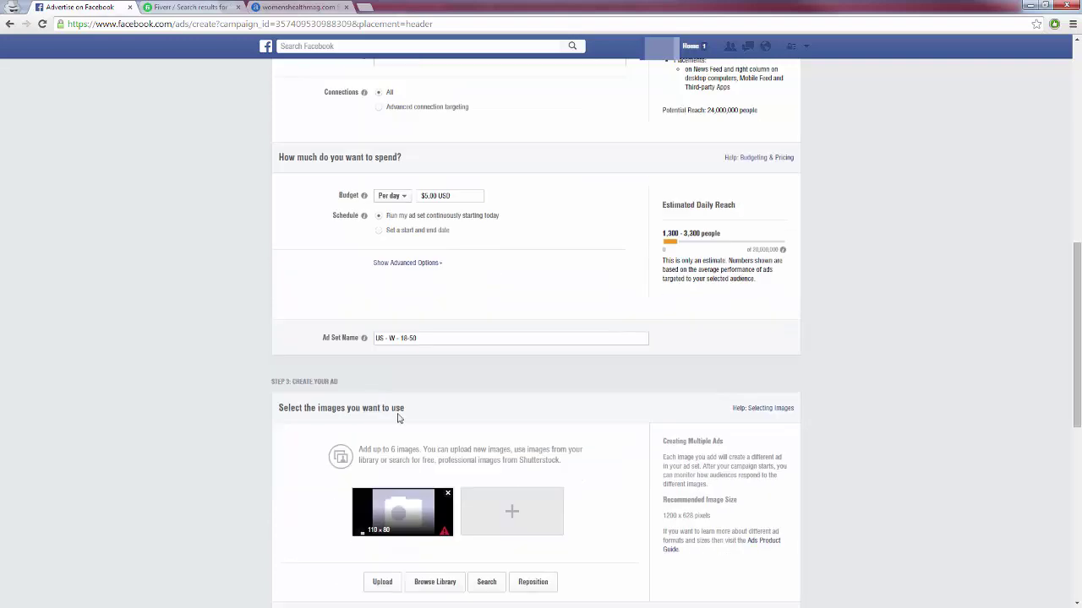
scroll(212, 415, "up", 1)
scroll(214, 402, "down", 3)
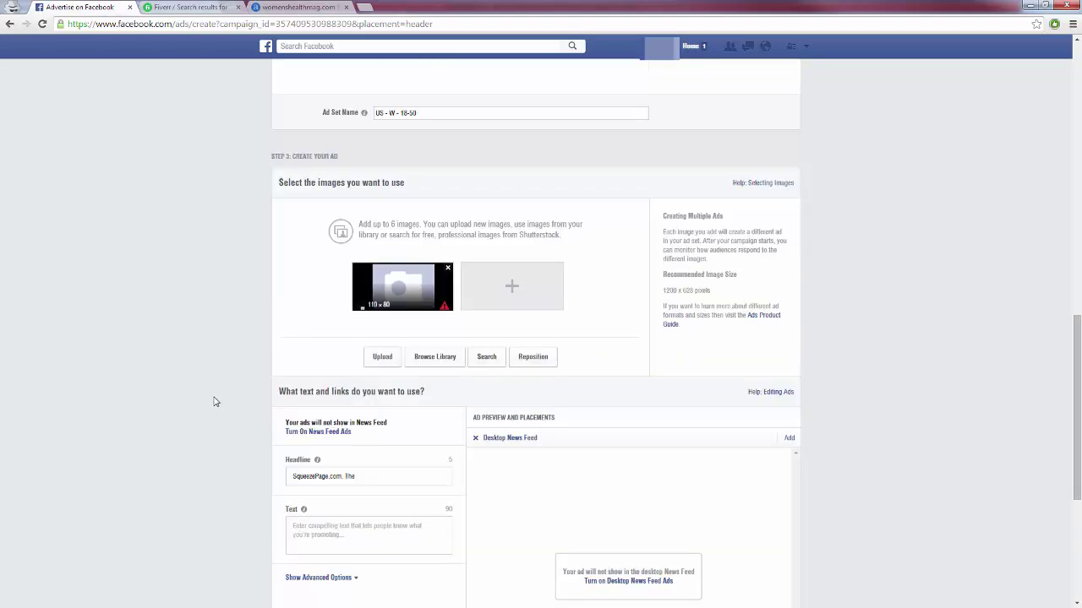
scroll(214, 402, "down", 1)
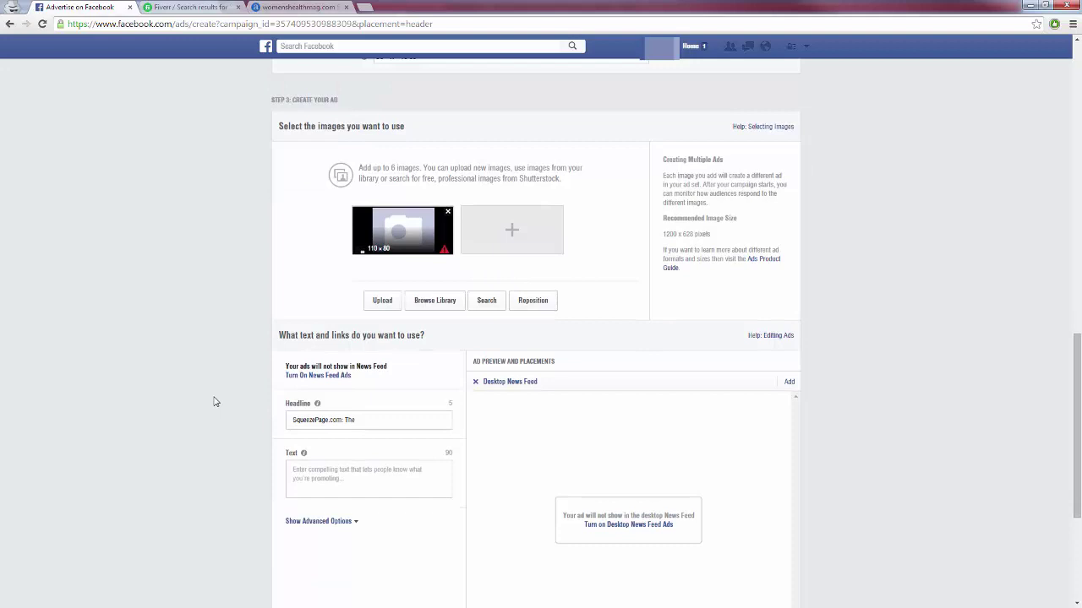
- Replace the placeholder ad image with the '25 Pounds in Only 2 Weeks!' weight-loss image
left_click(449, 212)
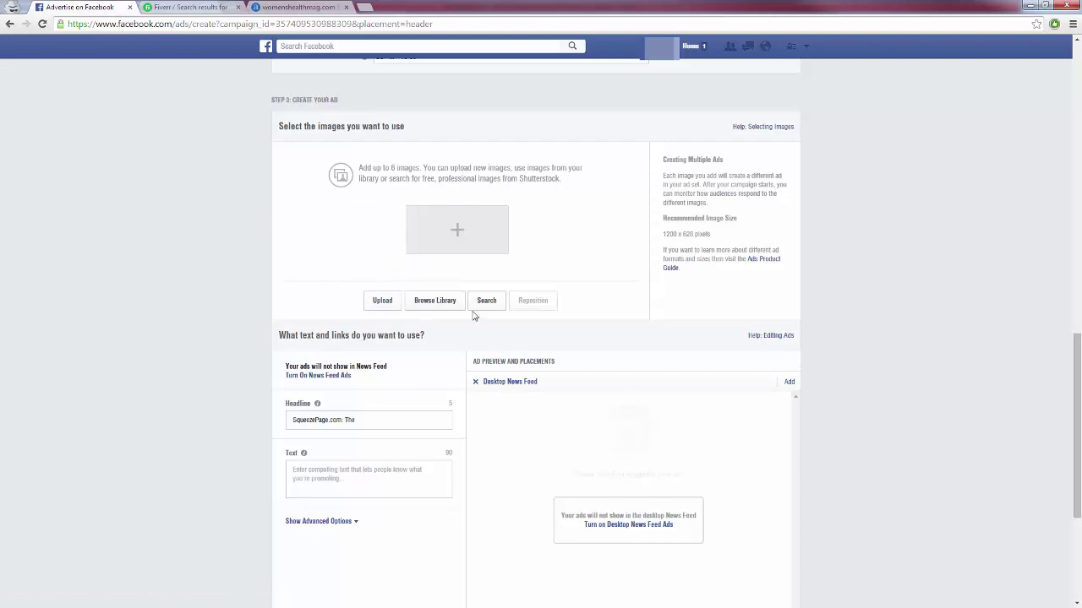
left_click(458, 231)
scroll(195, 287, "down", 1)
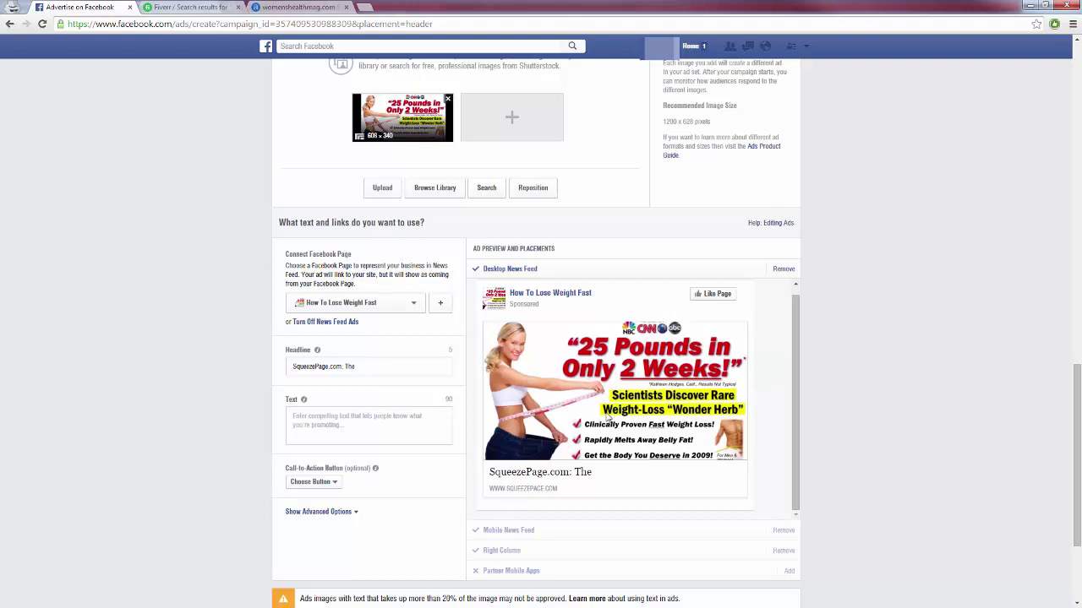
- Look over the Call-to-Action choices without picking one, then switch to the Fiverr results
left_click(333, 483)
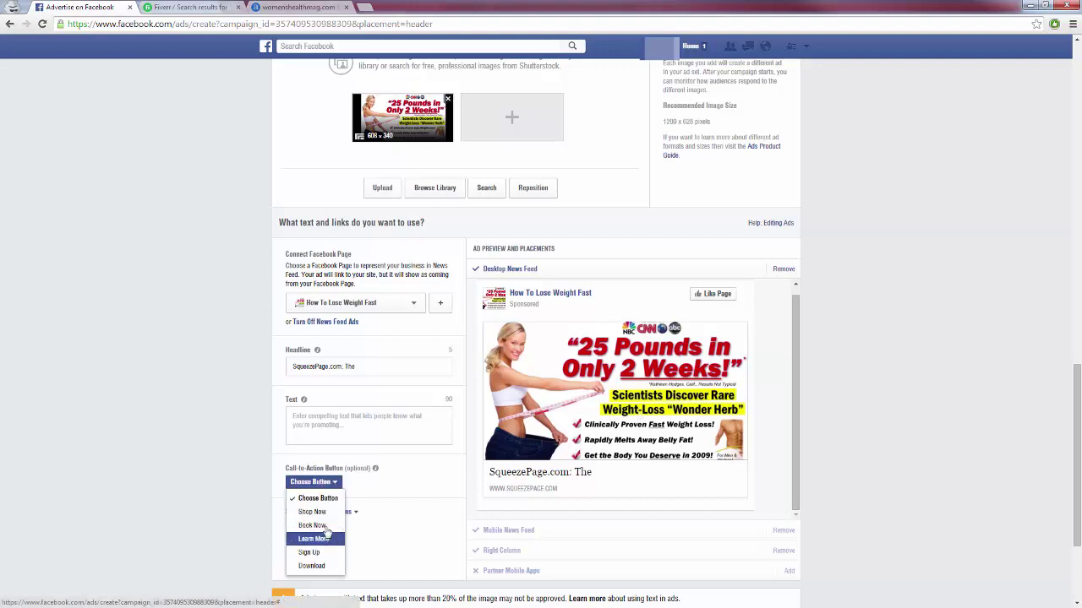
left_click(330, 487)
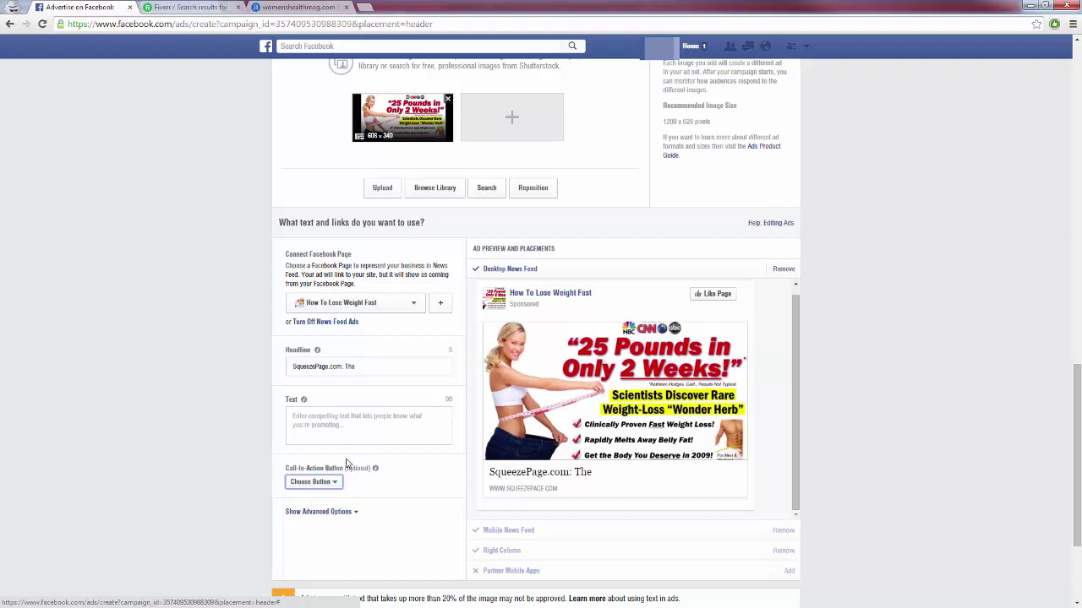
left_click(187, 6)
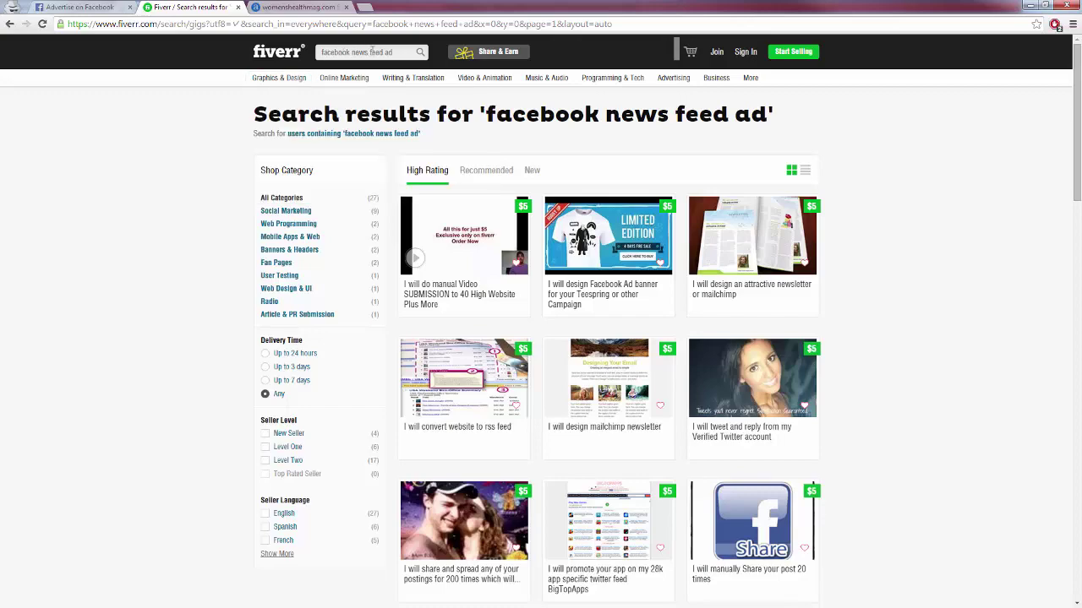
- Browse the Fiverr 'facebook news feed ad' gigs, then return to the Facebook ad form
scroll(503, 369, "down", 5)
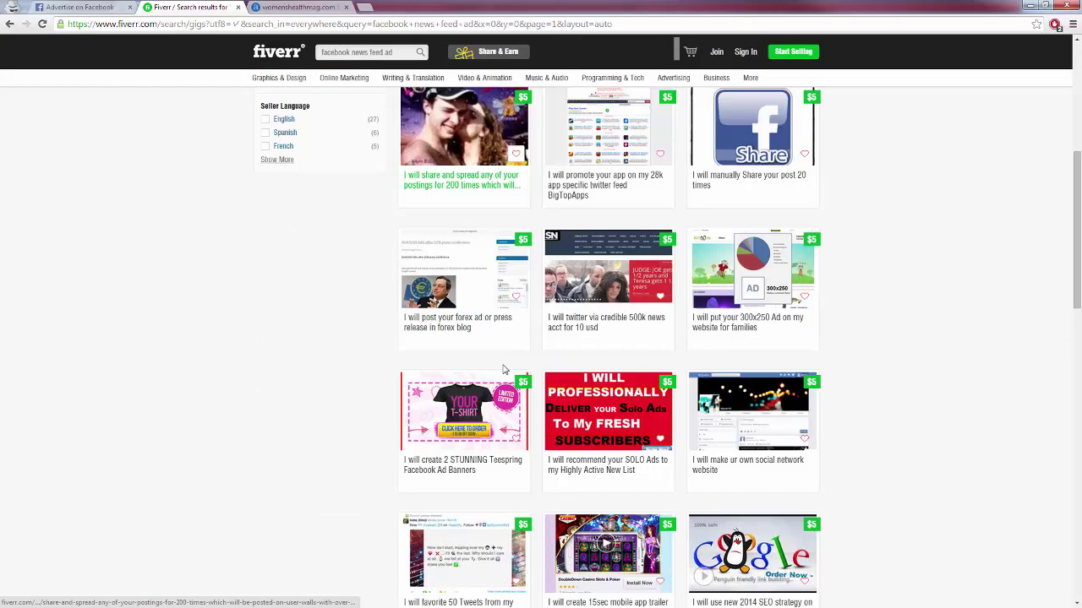
scroll(503, 370, "up", 5)
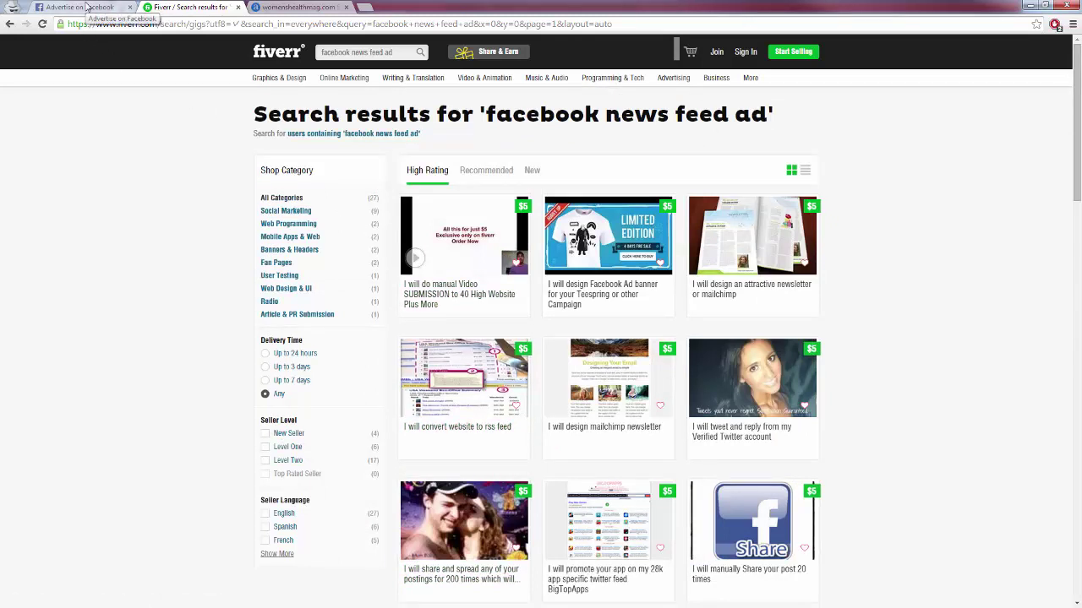
left_click(88, 7)
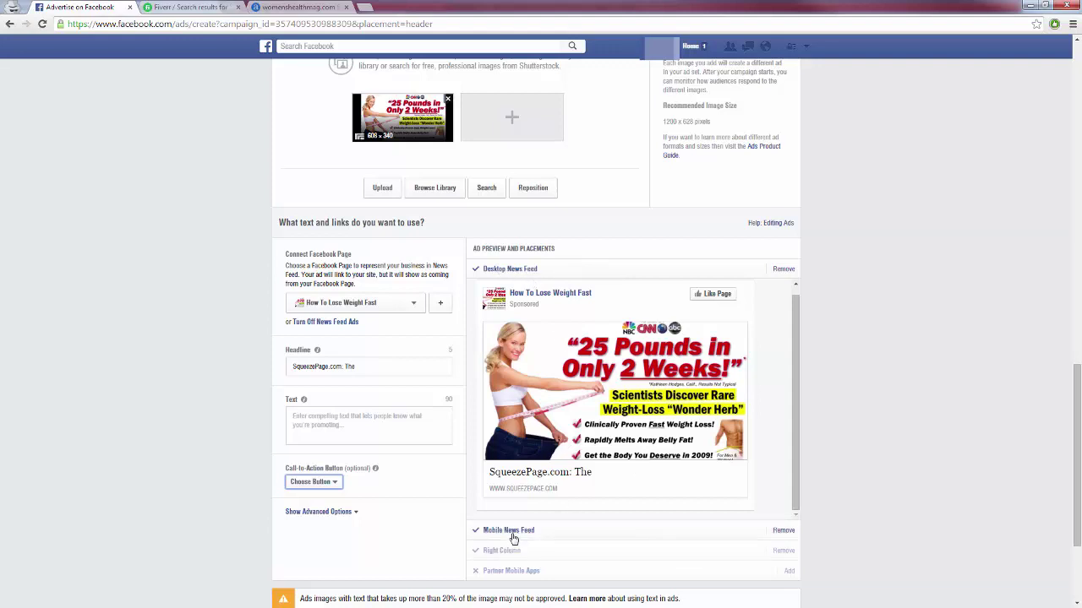
- Remove the Right Column placement and select the existing 'SqueezePage.com: The' headline text
left_click(784, 551)
scroll(760, 574, "down", 1)
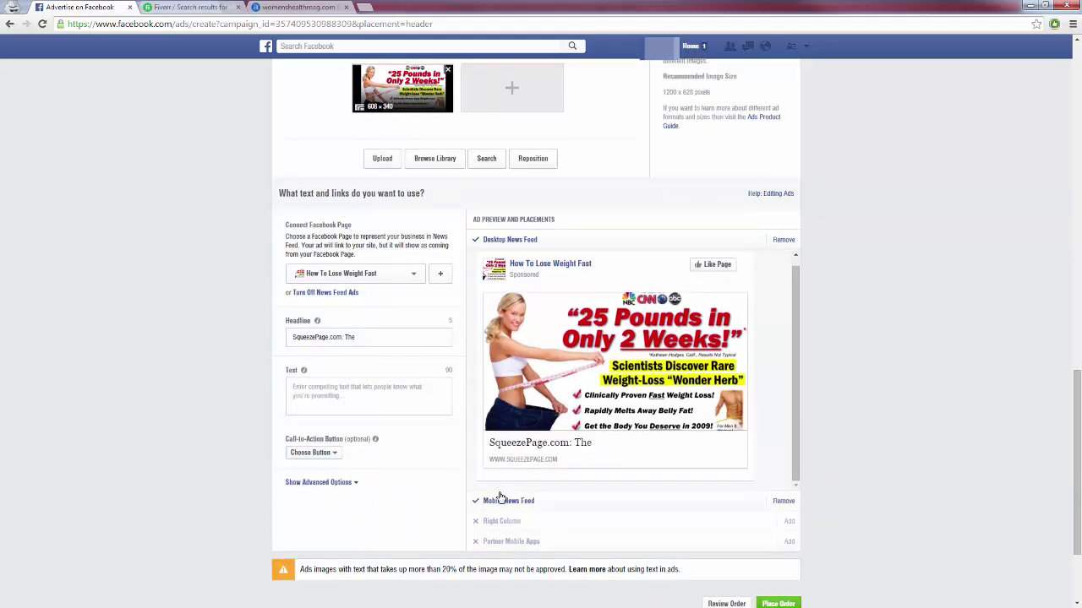
scroll(528, 537, "up", 1)
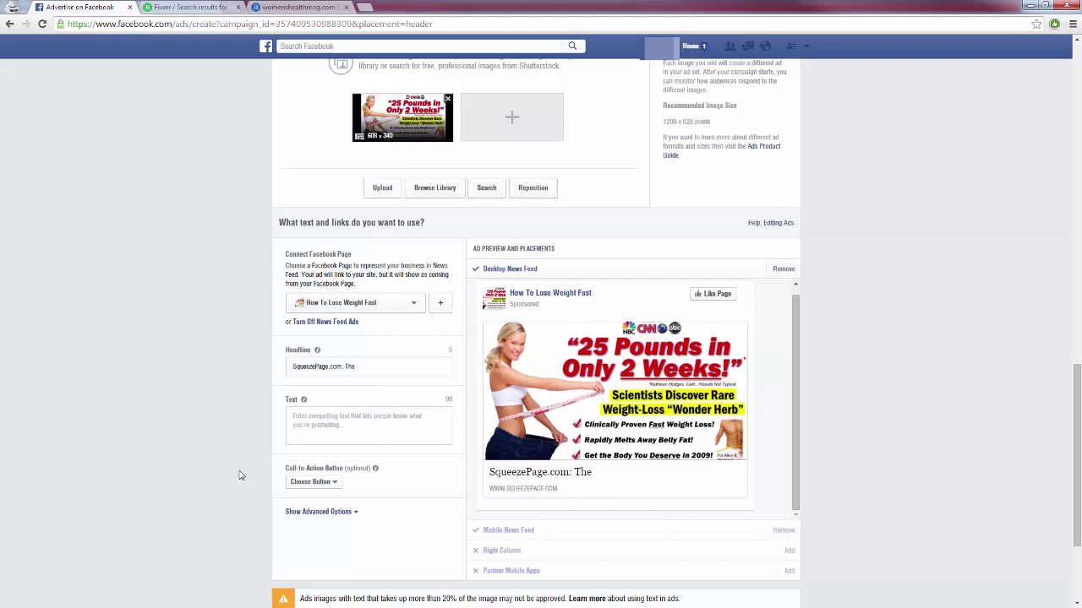
left_click_drag(390, 365, 281, 377)
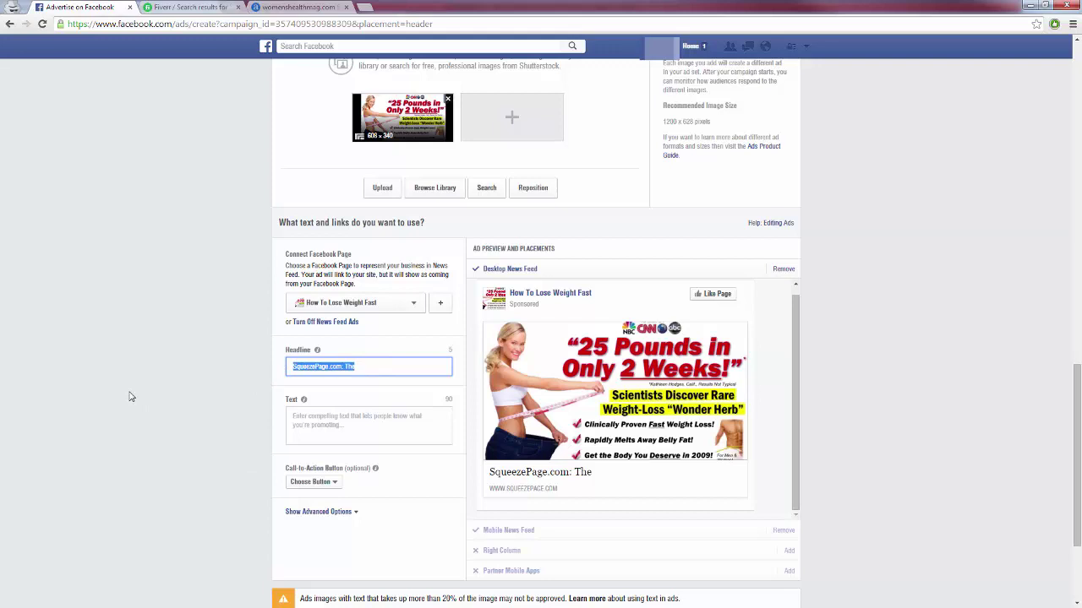
- Paste 'How To Lose 25 Pounds!' as the headline and paste the 25-pounds-in-2-weeks body text
type("How To Lose 25 Pounds!")
left_click(256, 396)
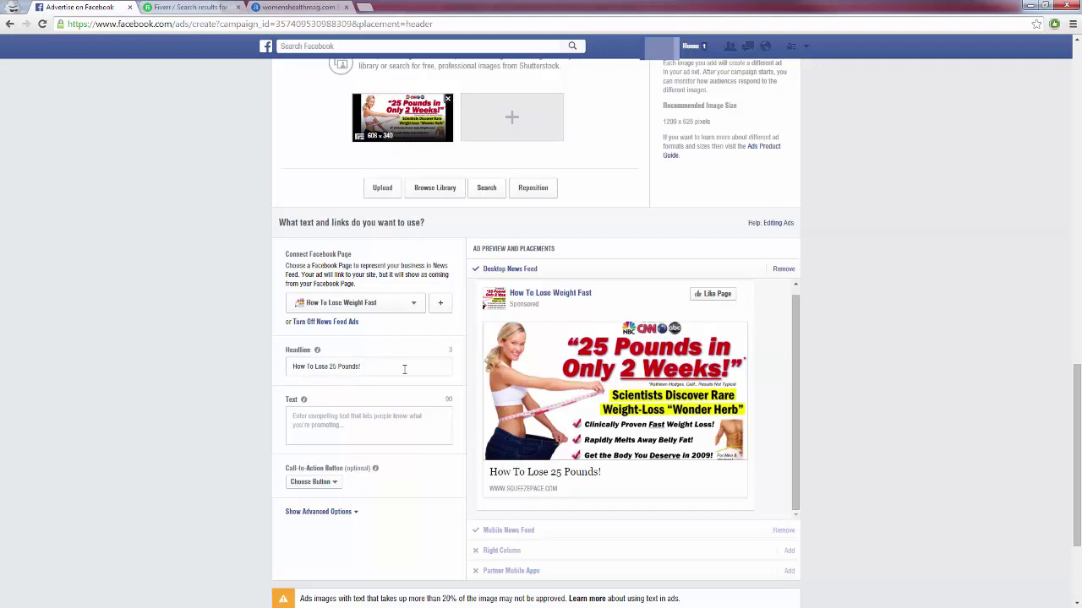
left_click(316, 421)
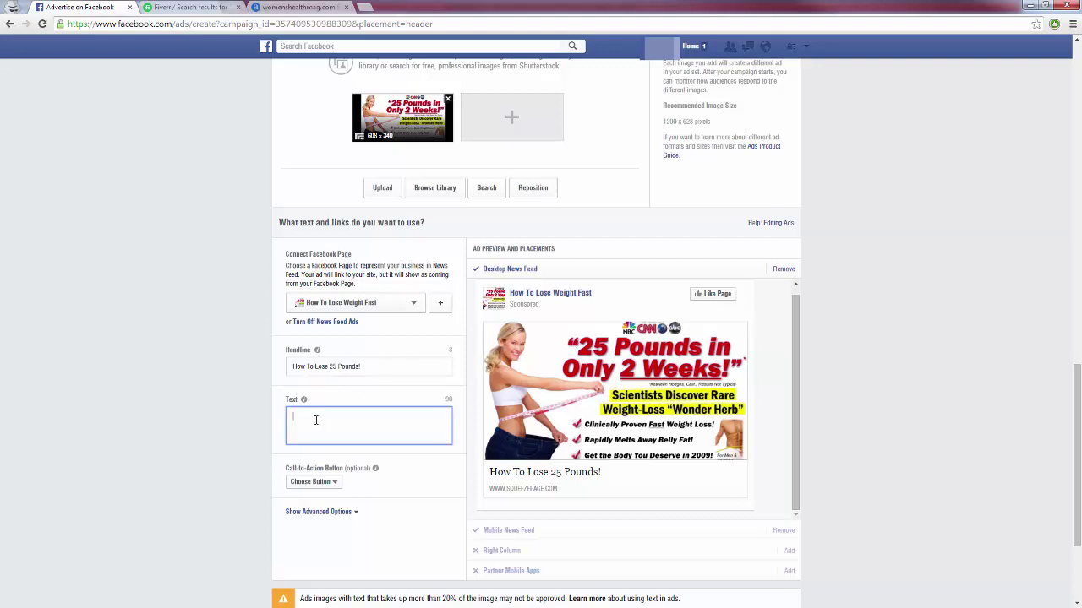
type("Tired of those love handles? Click here to learn how I lost 25 pounds in only 2 weeks!")
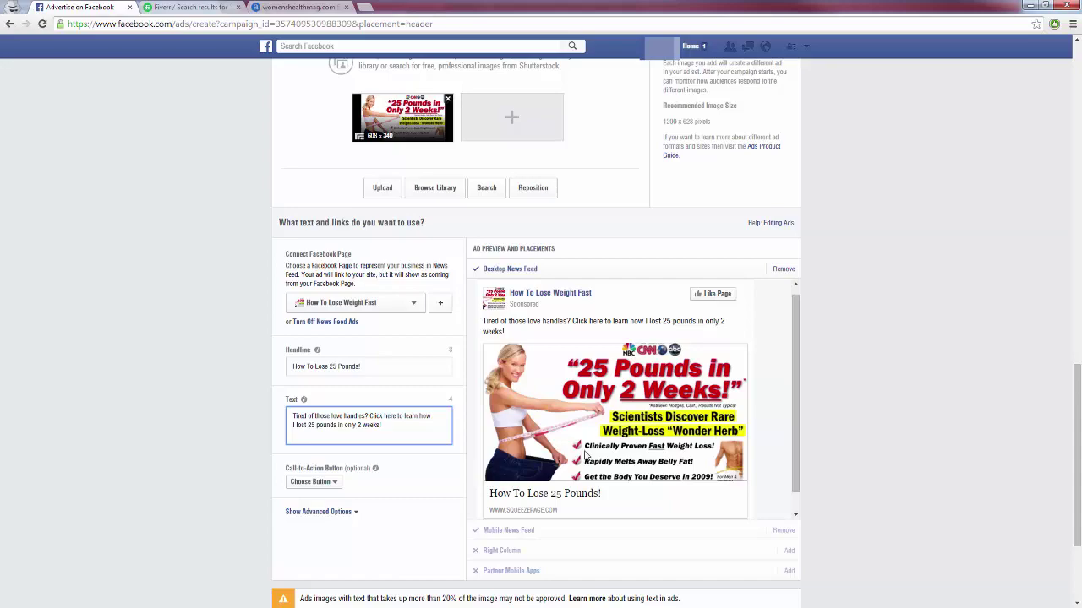
scroll(623, 329, "up", 15)
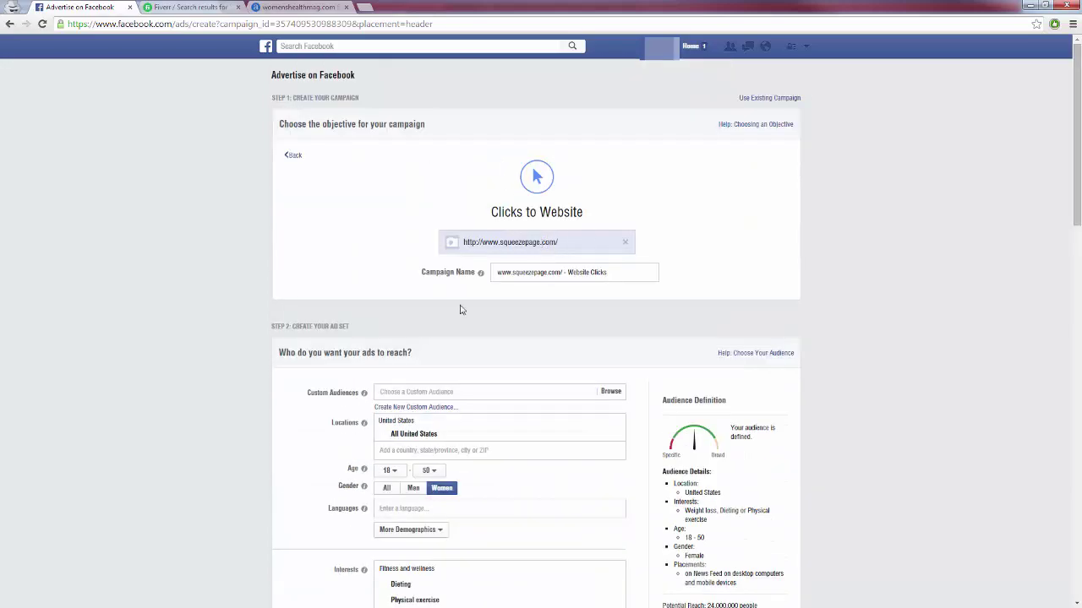
scroll(203, 387, "down", 15)
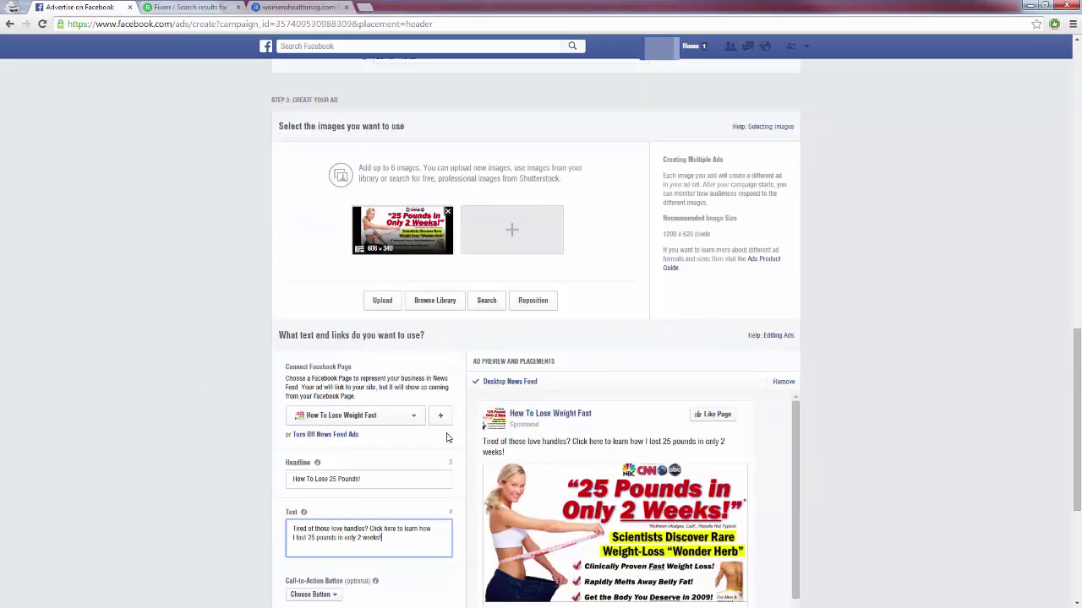
scroll(448, 437, "down", 2)
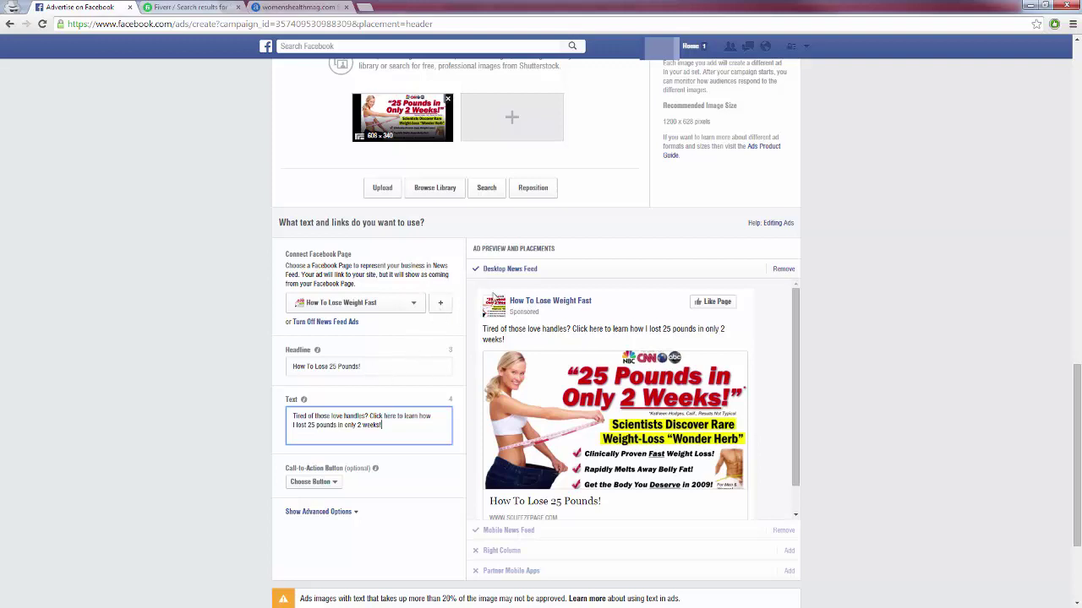
scroll(560, 384, "down", 1)
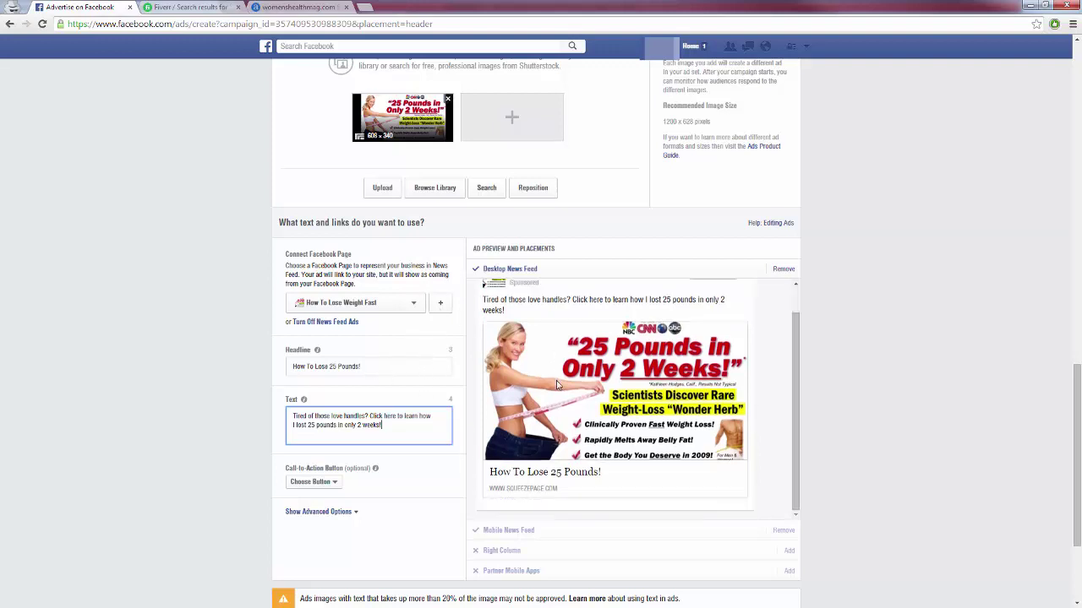
left_click(336, 485)
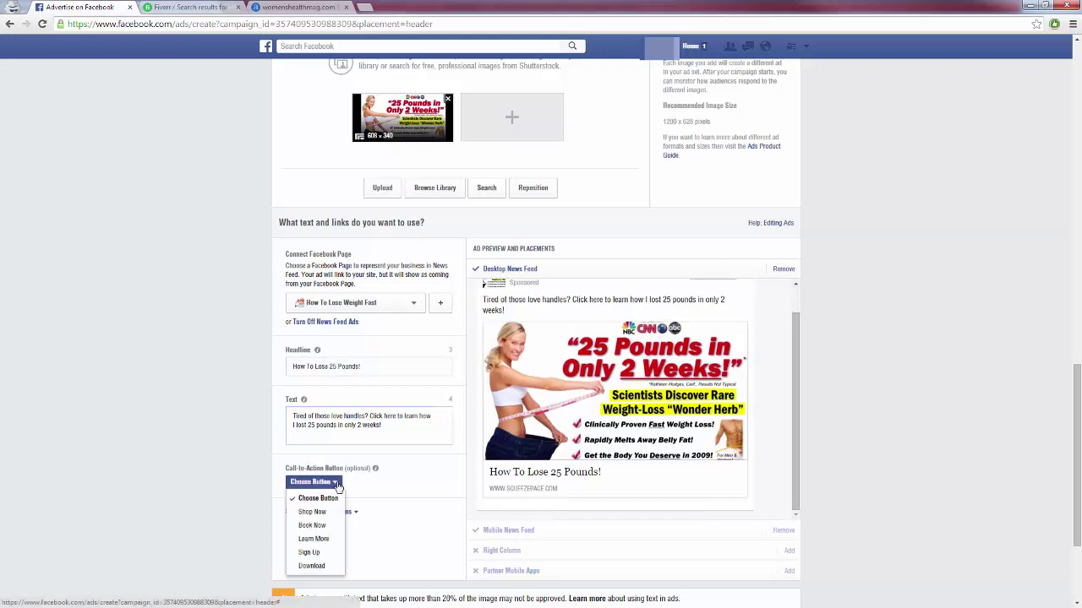
left_click(312, 566)
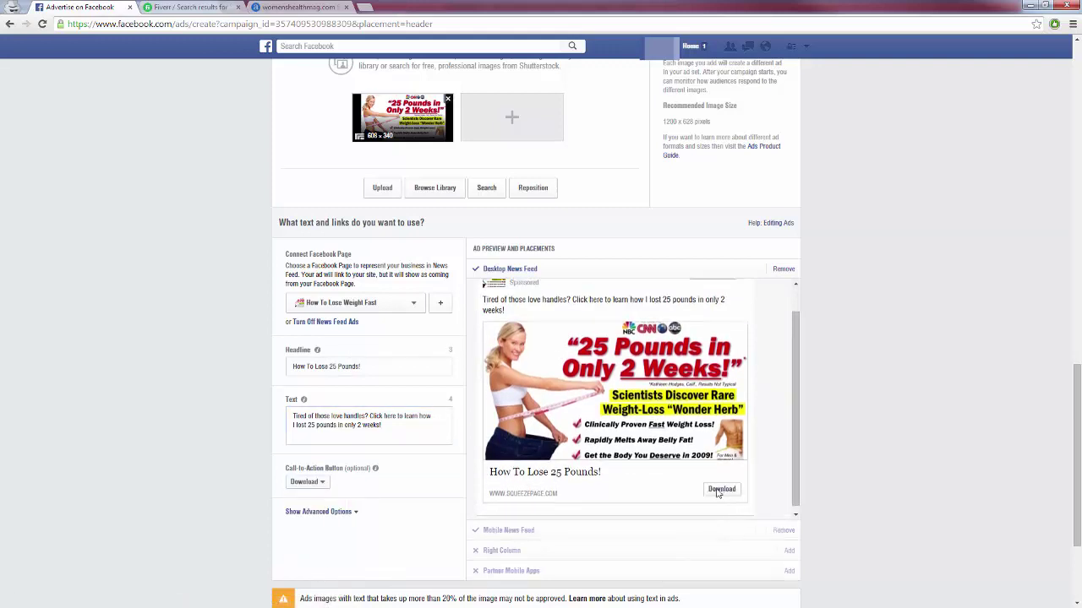
left_click(322, 482)
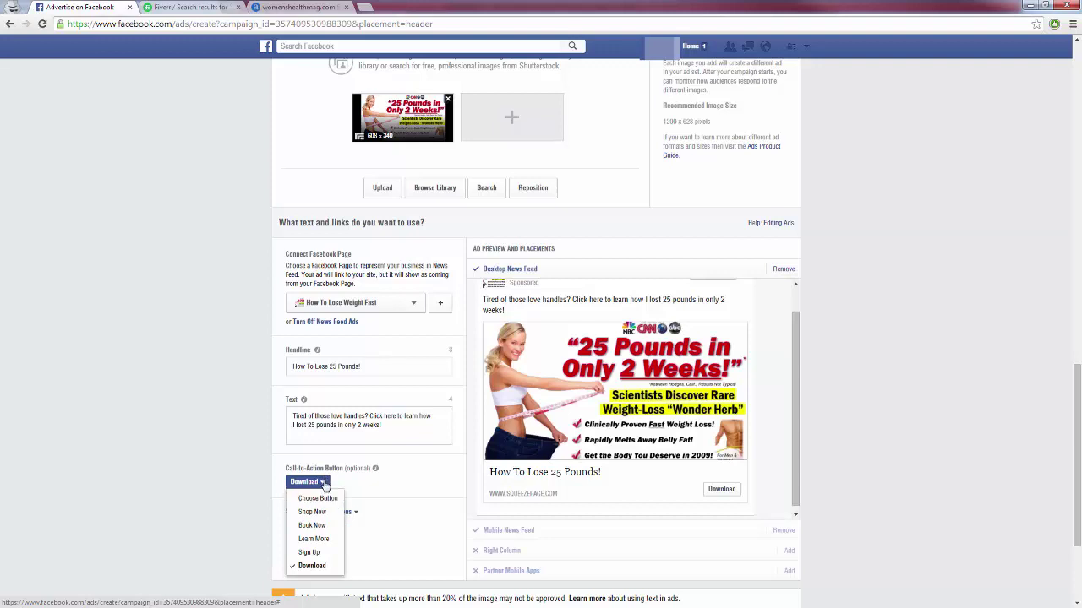
left_click(323, 486)
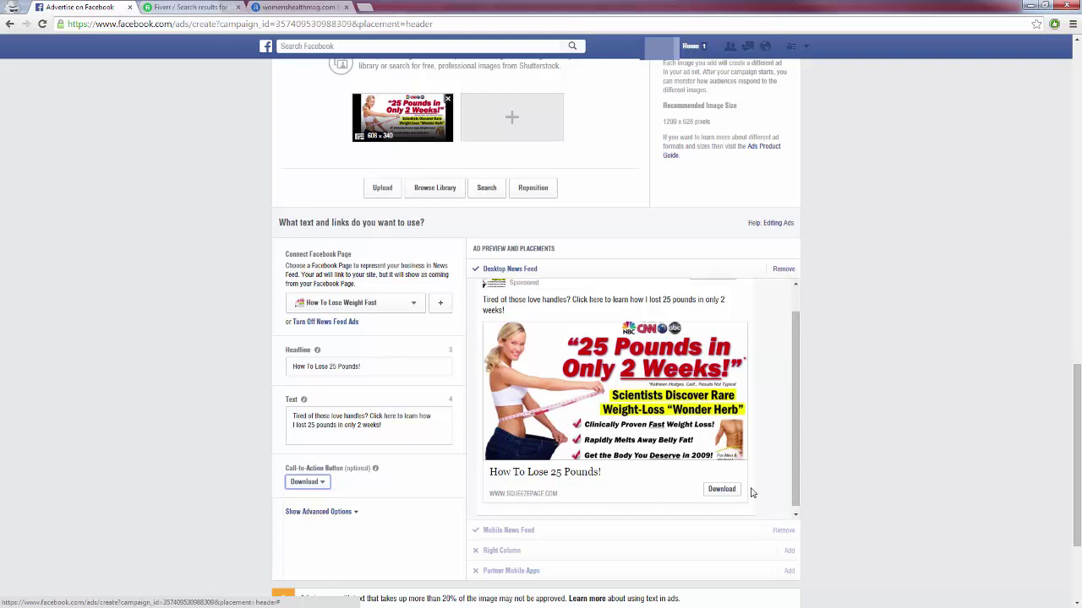
left_click(348, 513)
left_click(348, 513)
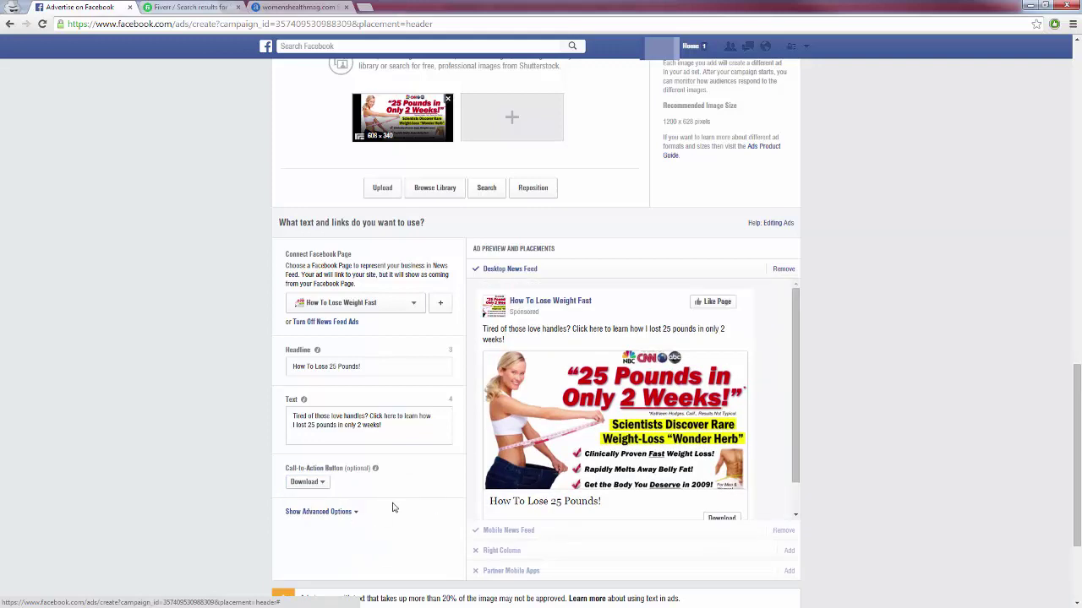
left_click(346, 513)
scroll(363, 535, "down", 1)
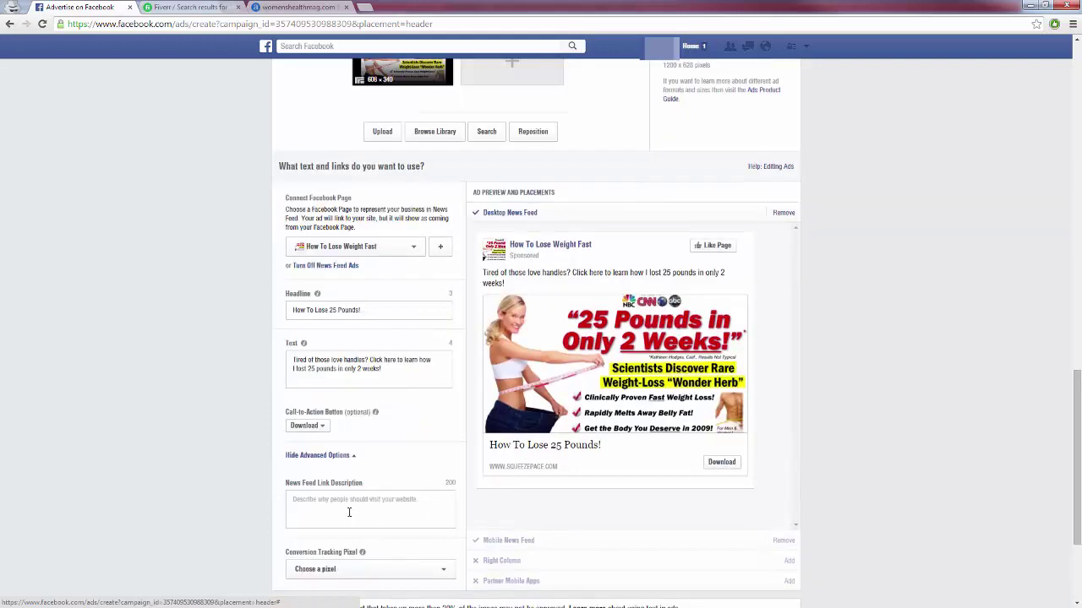
left_click(348, 512)
type("rgr")
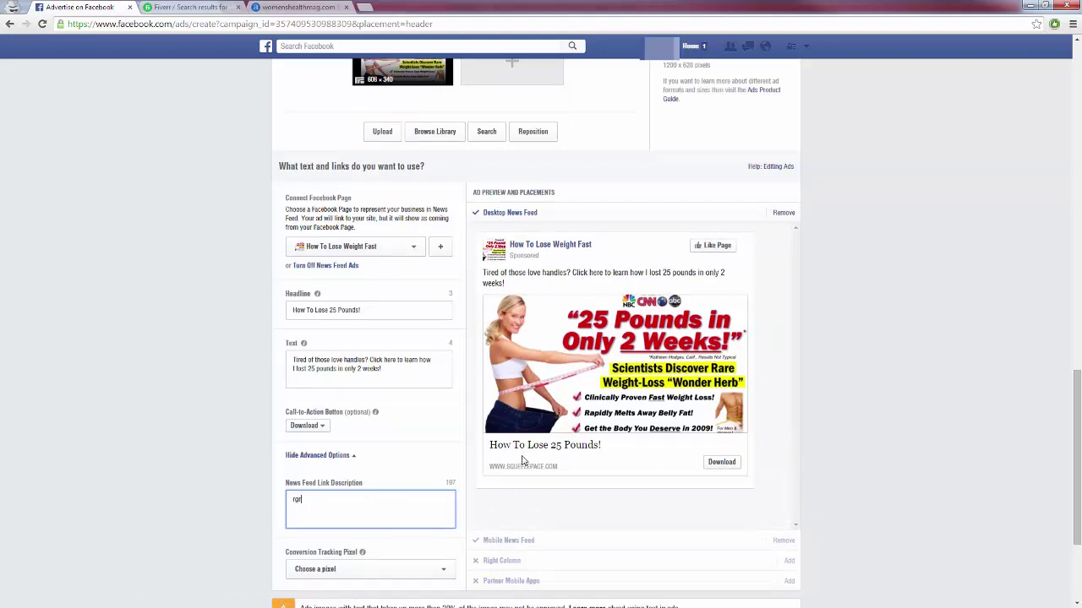
type("gg")
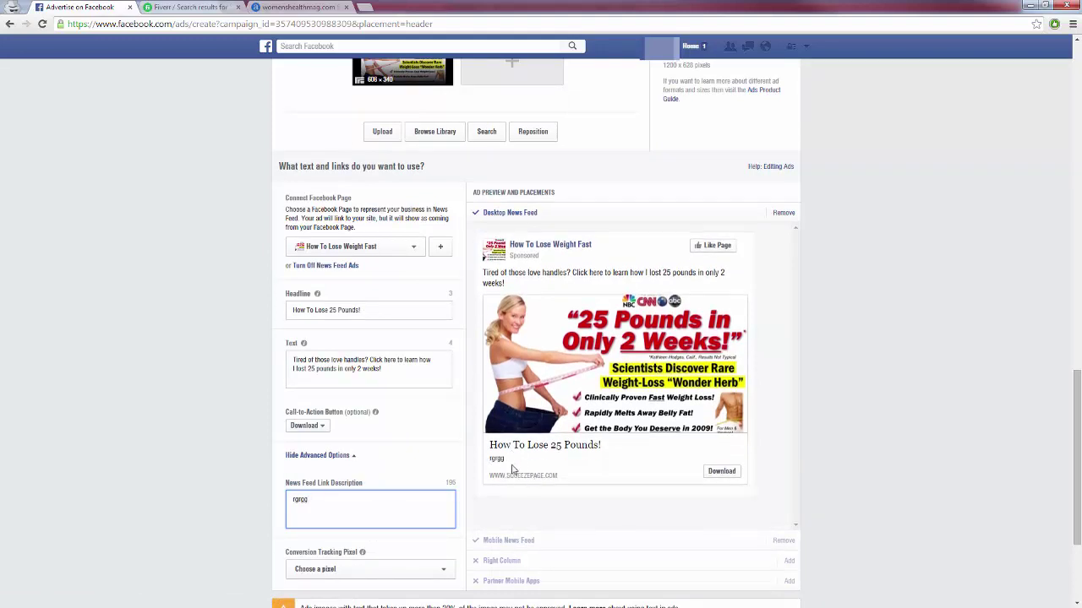
left_click_drag(341, 506, 288, 502)
key("BackSpace")
left_click(266, 503)
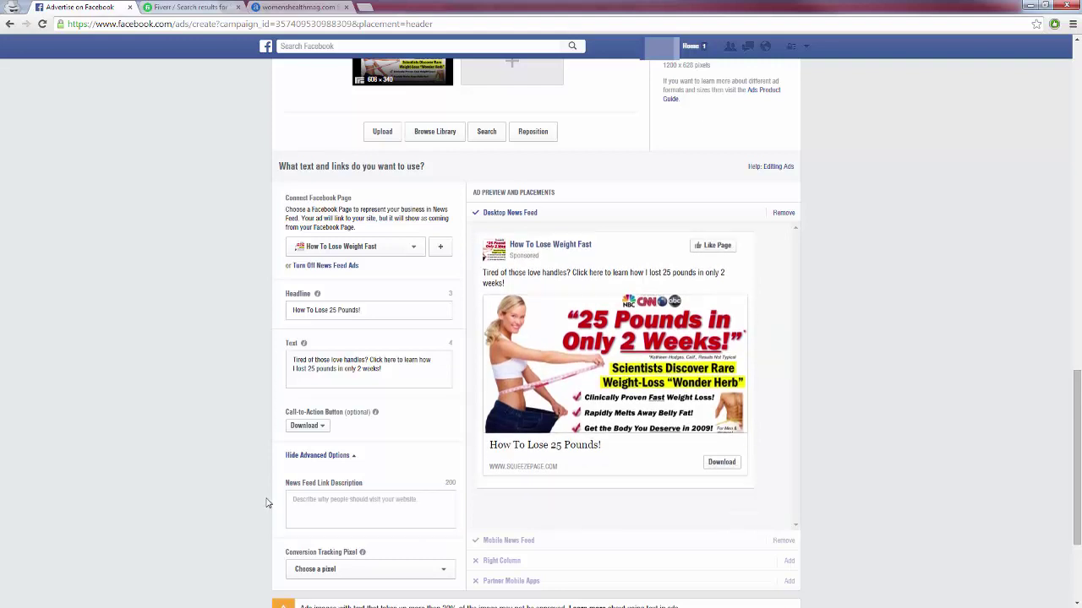
left_click(319, 458)
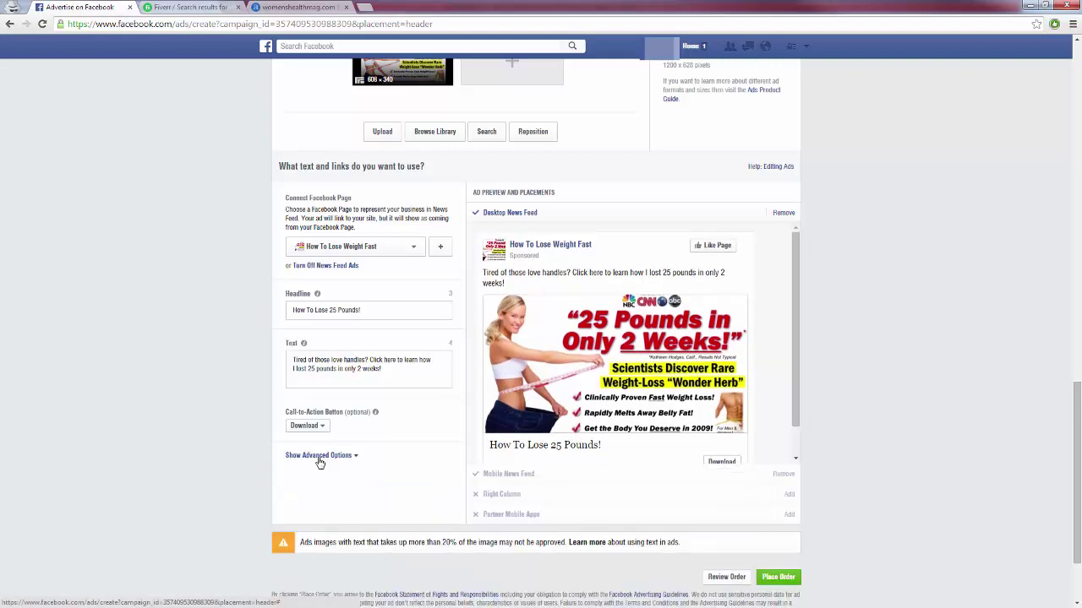
scroll(554, 363, "down", 3)
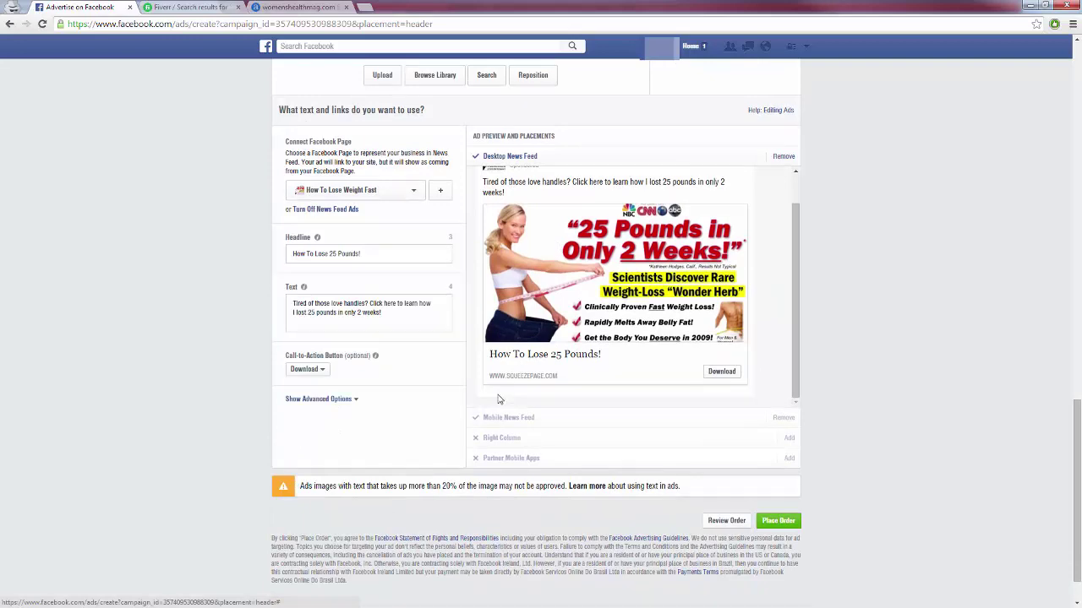
scroll(371, 467, "up", 2)
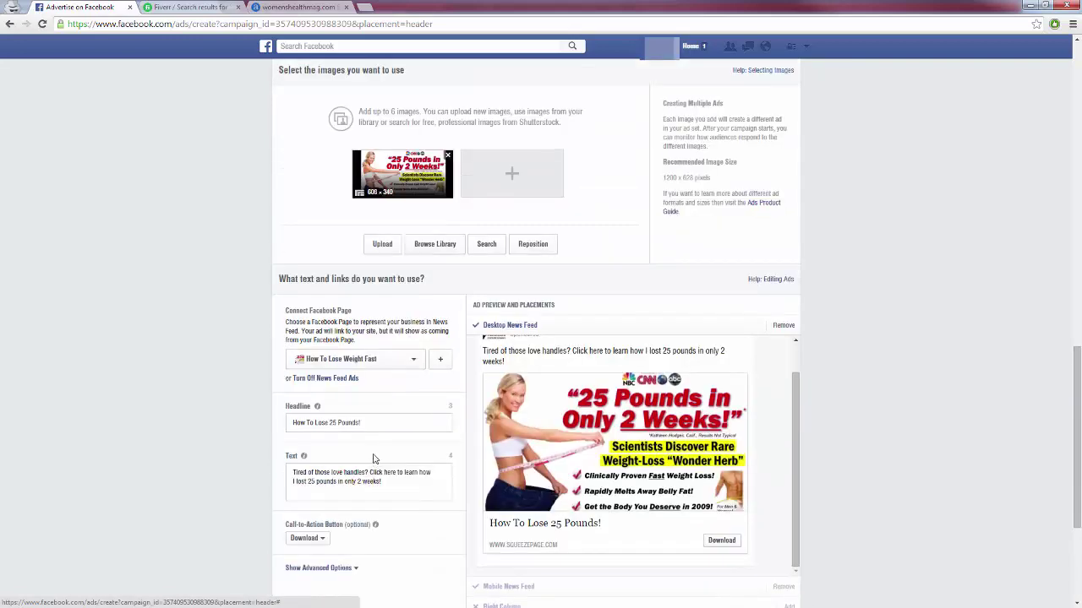
- Review the reach of the Dieting, Physical exercise and Weight loss interests in the audience section
scroll(208, 437, "up", 3)
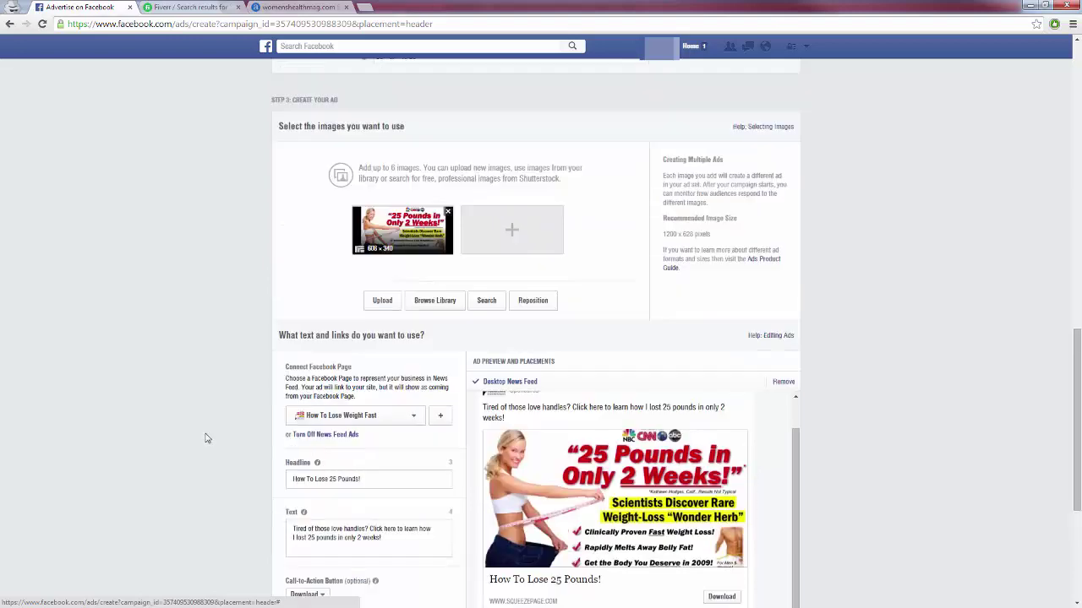
scroll(206, 436, "up", 4)
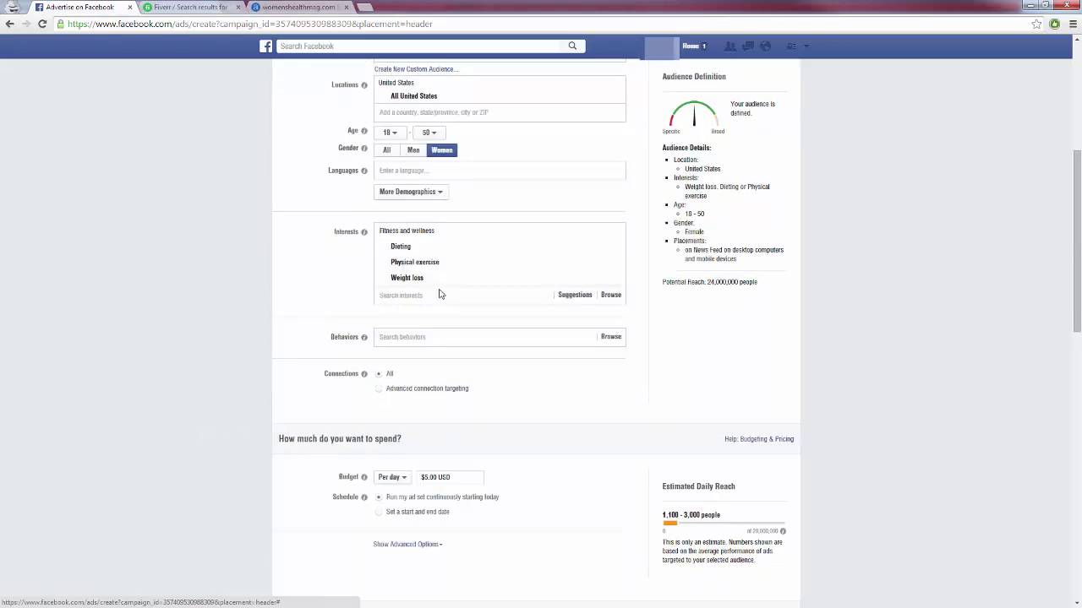
mouse_move(420, 264)
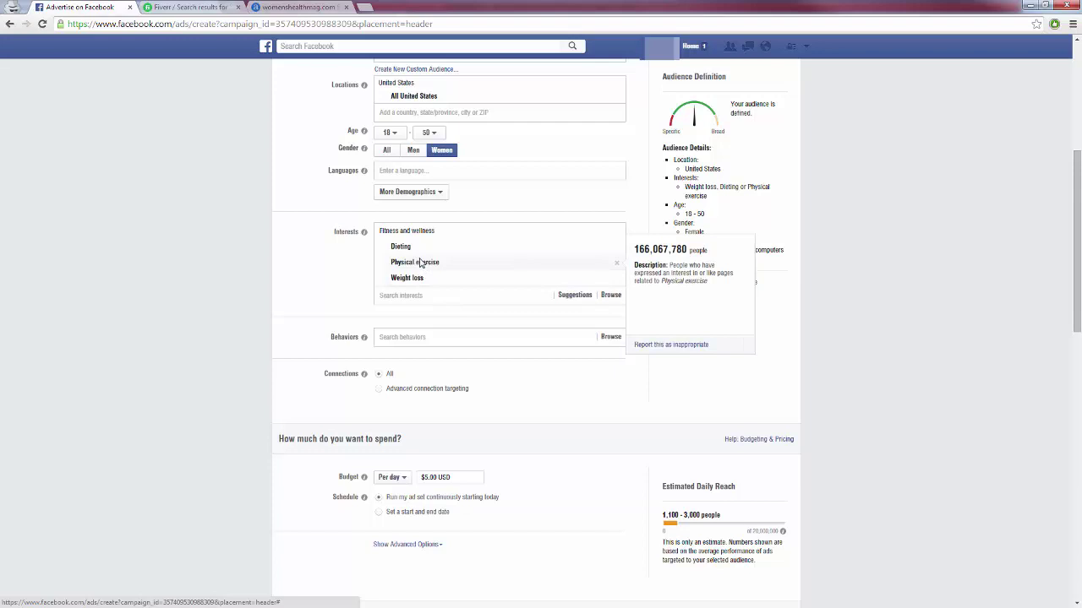
mouse_move(475, 280)
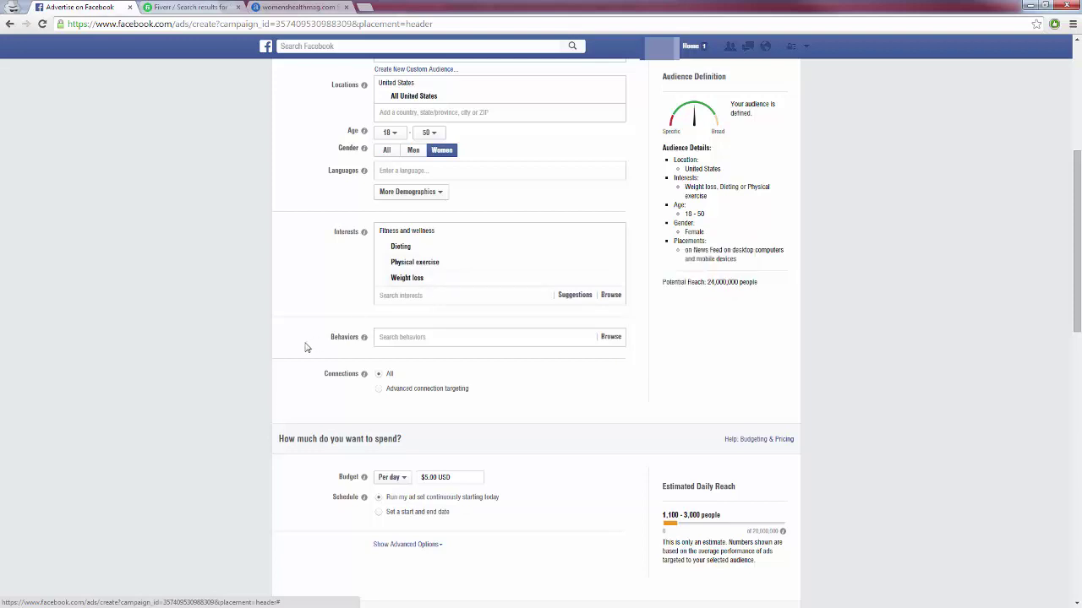
mouse_move(407, 247)
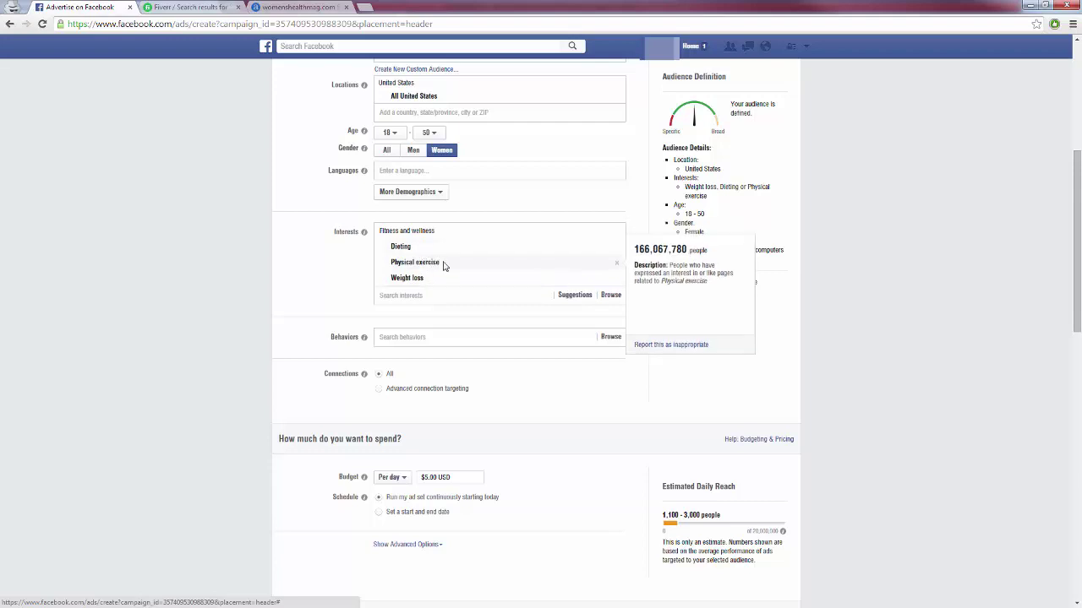
- Delete the Dieting and Physical exercise interests, bringing potential reach to 10,000,000 people
left_click(619, 249)
left_click(618, 247)
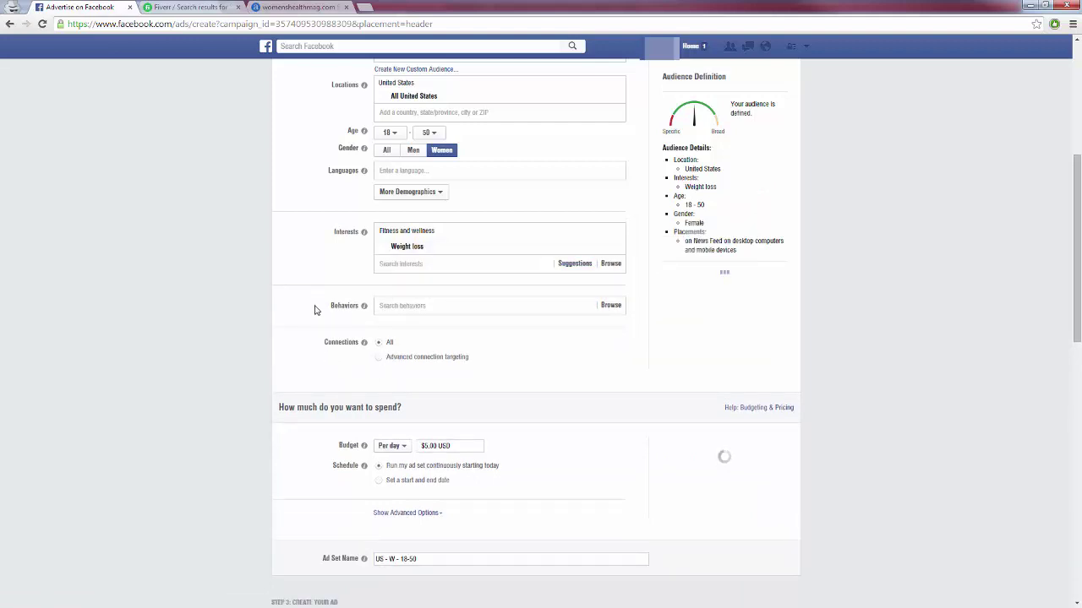
scroll(398, 263, "down", 6)
scroll(299, 358, "up", 6)
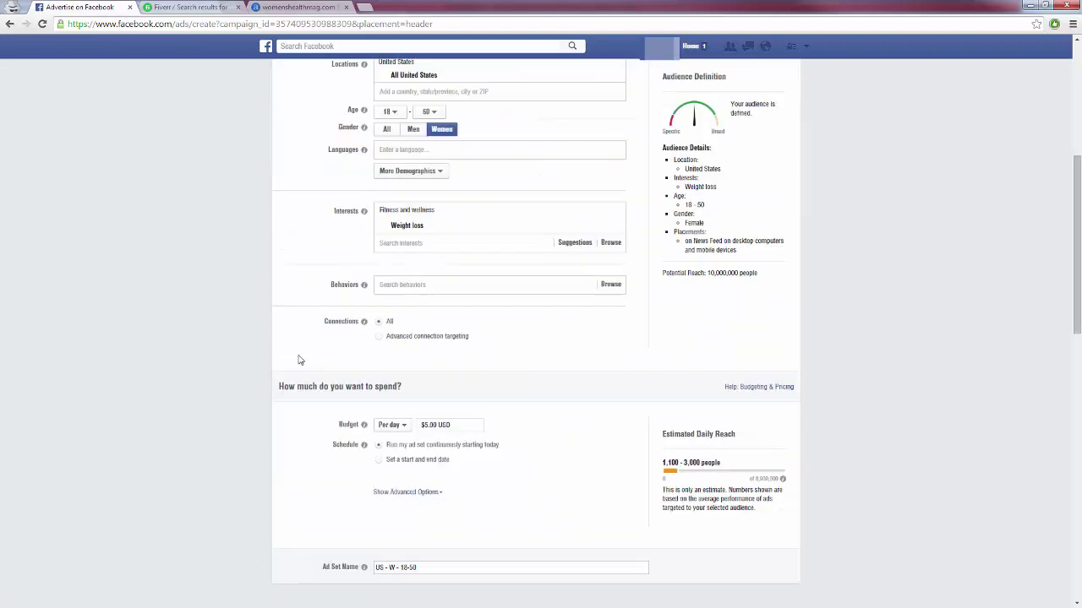
scroll(300, 364, "down", 1)
scroll(267, 358, "up", 1)
scroll(272, 355, "up", 2)
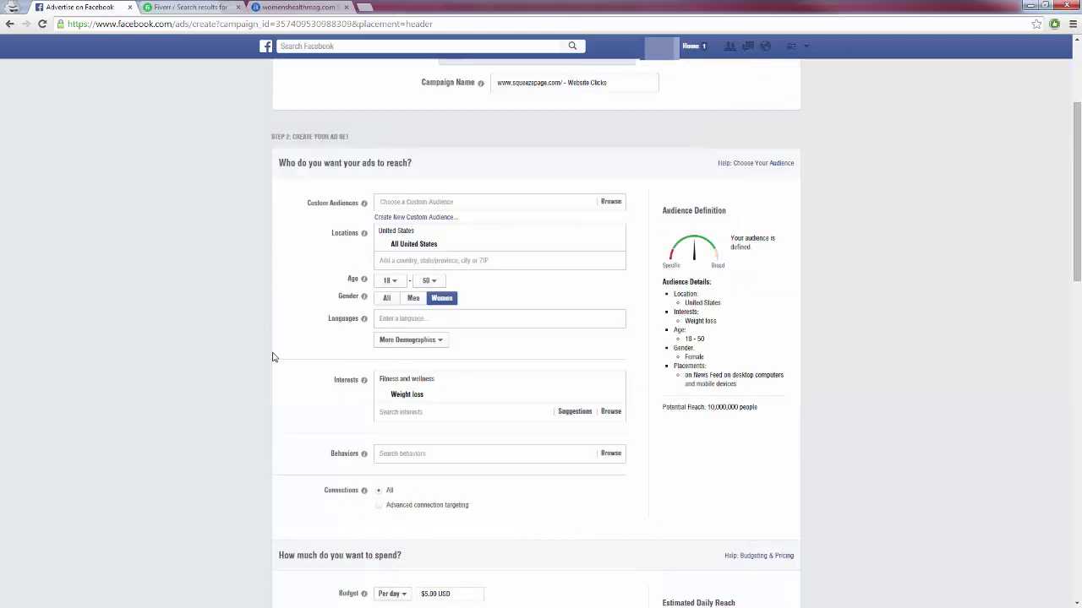
scroll(273, 357, "up", 3)
scroll(186, 321, "down", 3)
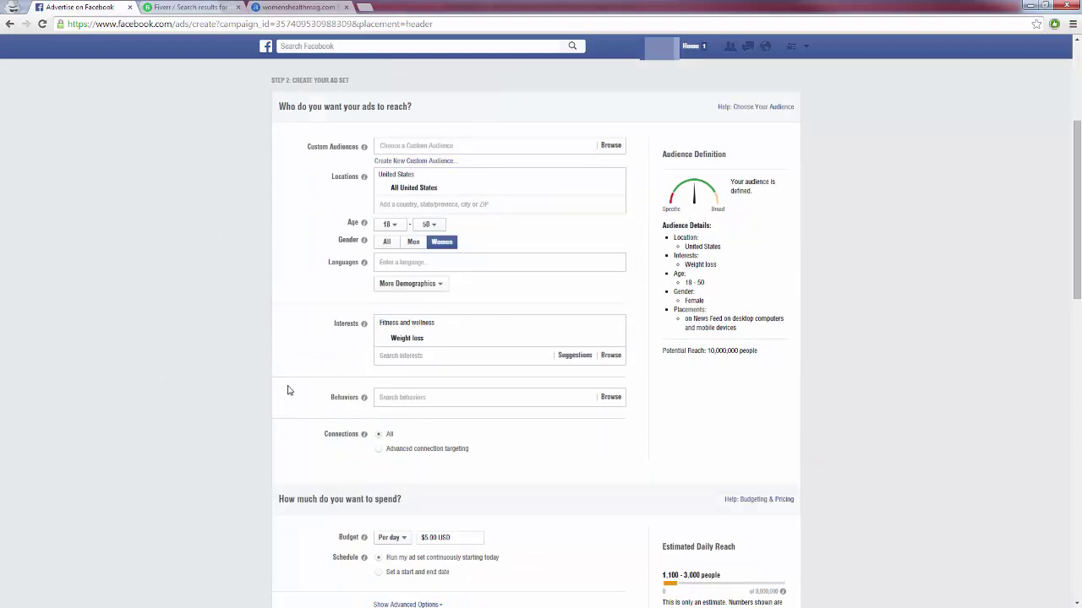
scroll(291, 389, "down", 1)
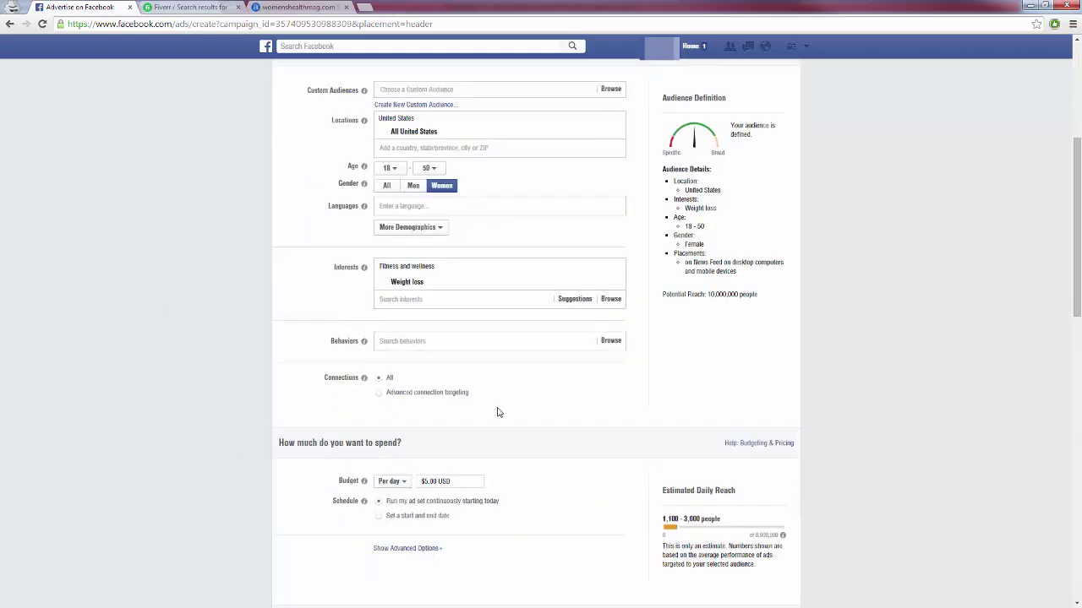
- Replace the Weight loss interest with Dieting, bringing potential reach to 3,800,000 people
left_click(617, 283)
left_click(433, 269)
type("d")
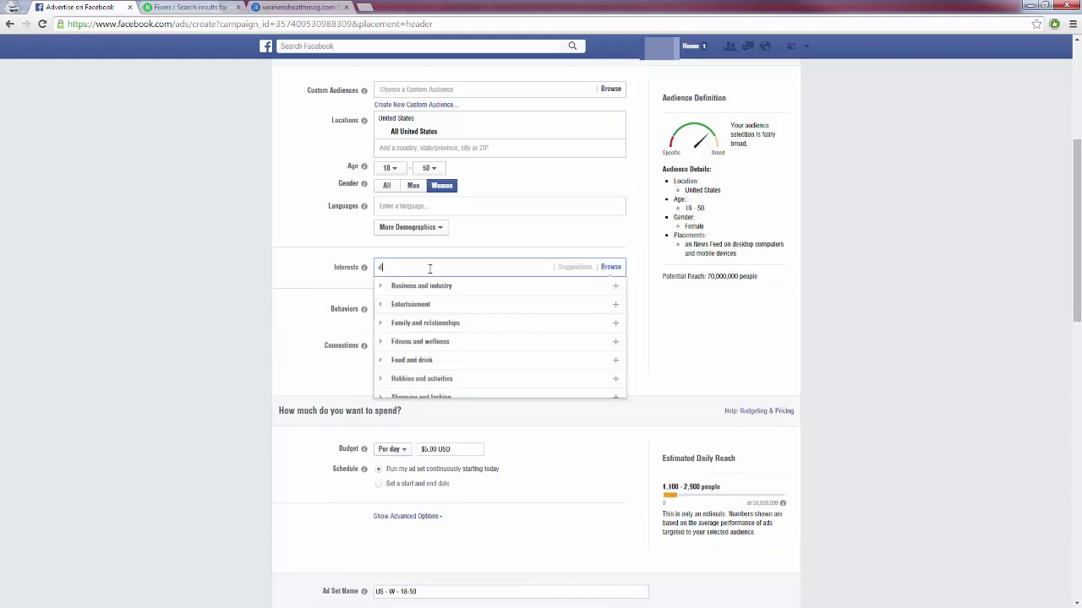
type("ieting")
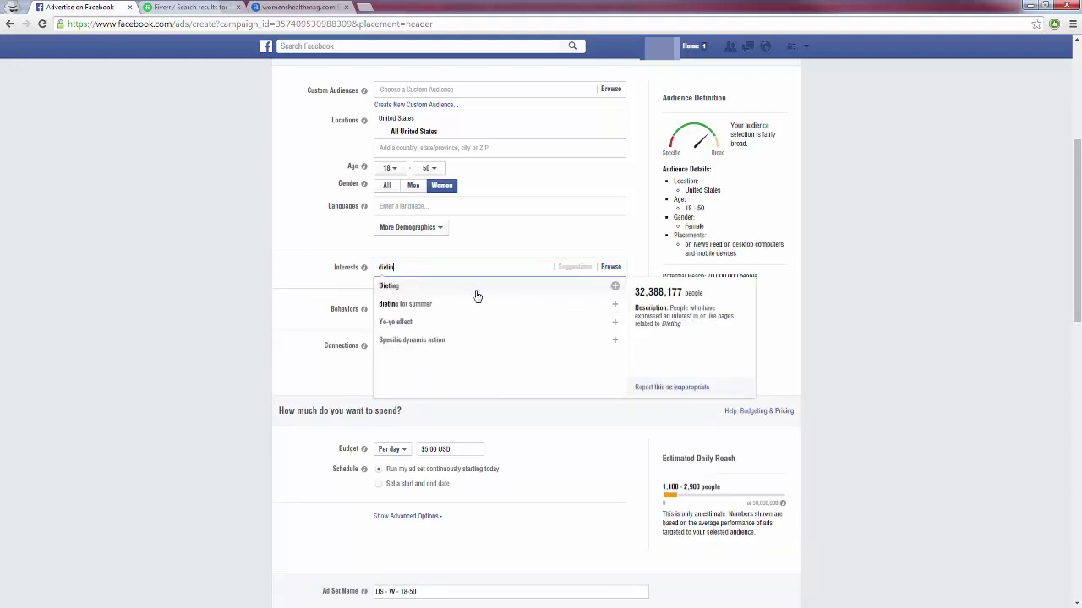
left_click(470, 287)
left_click(291, 267)
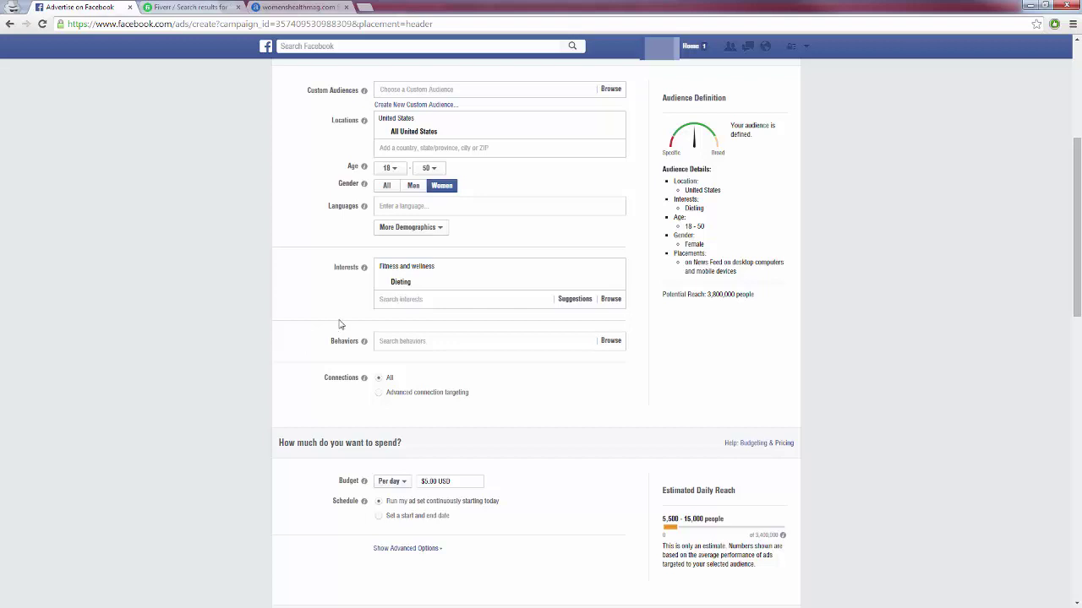
mouse_move(425, 287)
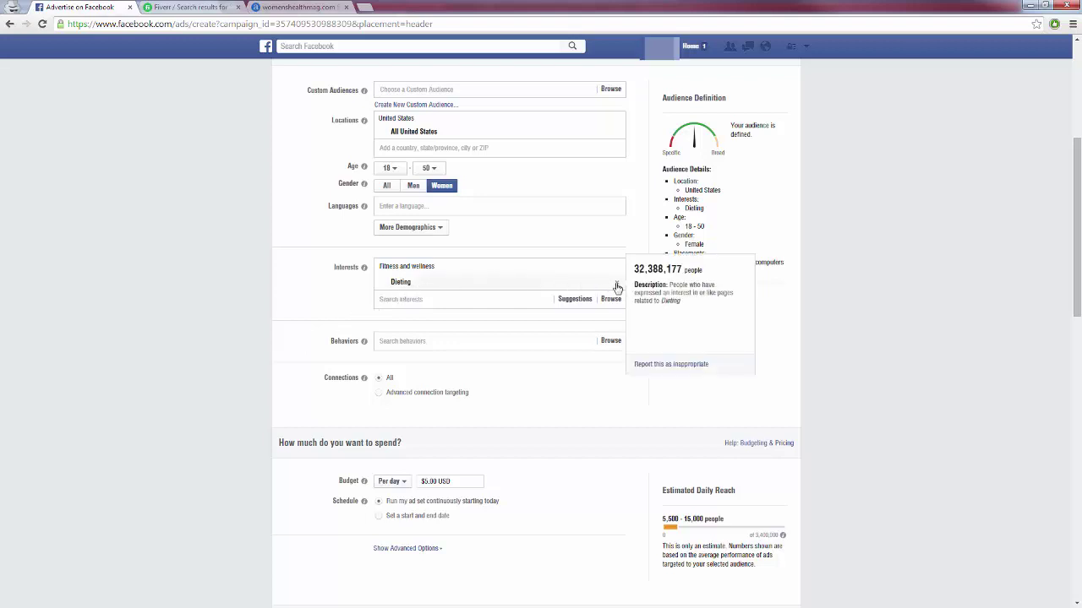